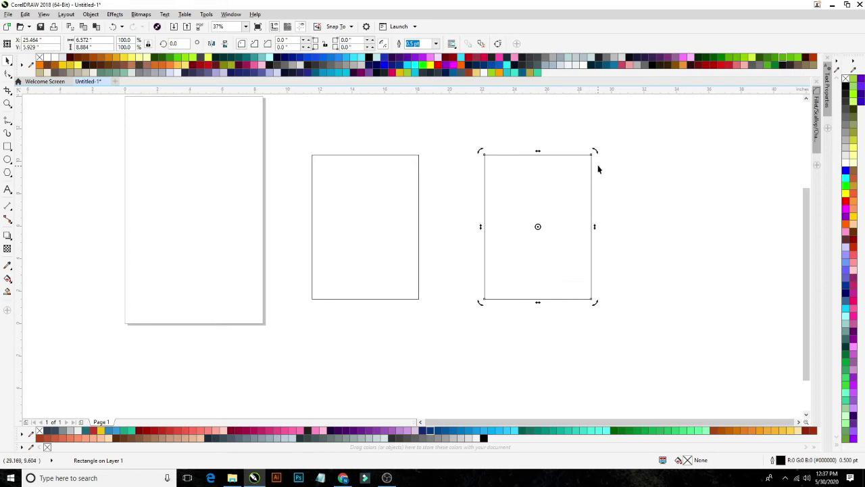
# - Rotate the second rectangle to 315°, overlap it on the first rectangle's lower-right corner and trim that corner off
pyautogui.moveTo(597, 151); pyautogui.dragTo(630, 205)
pyautogui.moveTo(449, 242); pyautogui.dragTo(368, 305)
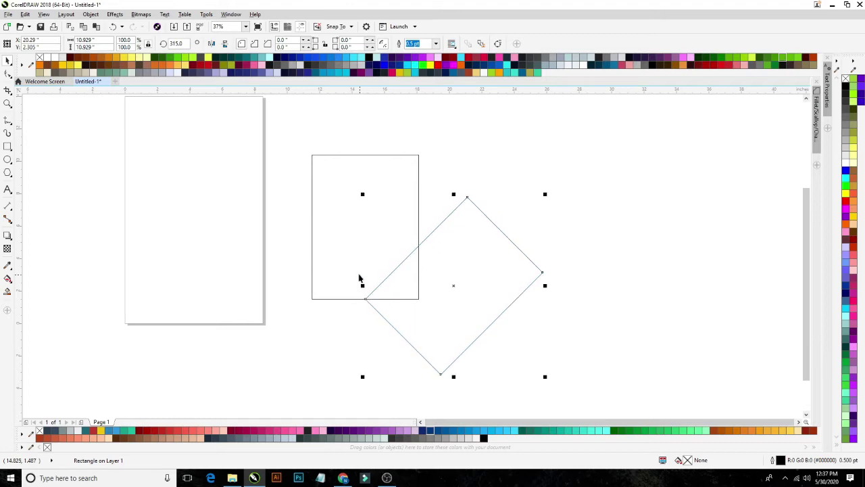
pyautogui.hotkey('ctrl', 'a')
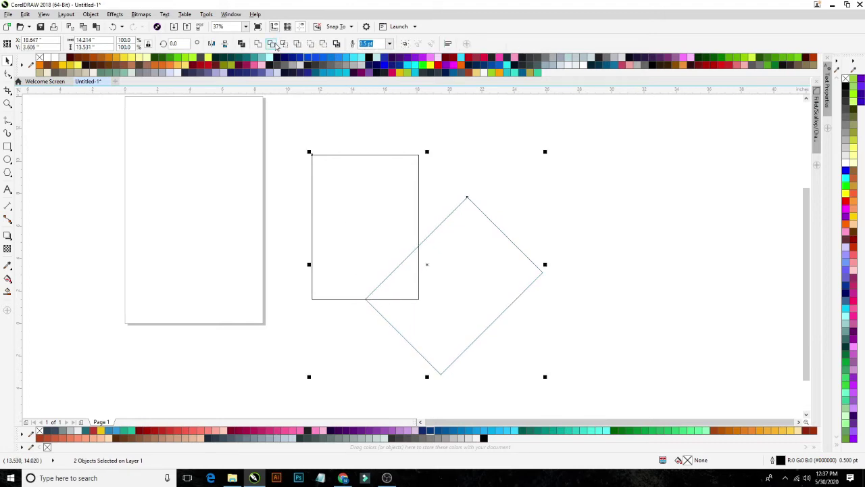
pyautogui.click(273, 44)
# - Flip the rotated rectangle to the other side, trim the first rectangle's lower-left corner with it, and delete the cutting rectangle
pyautogui.click(483, 275)
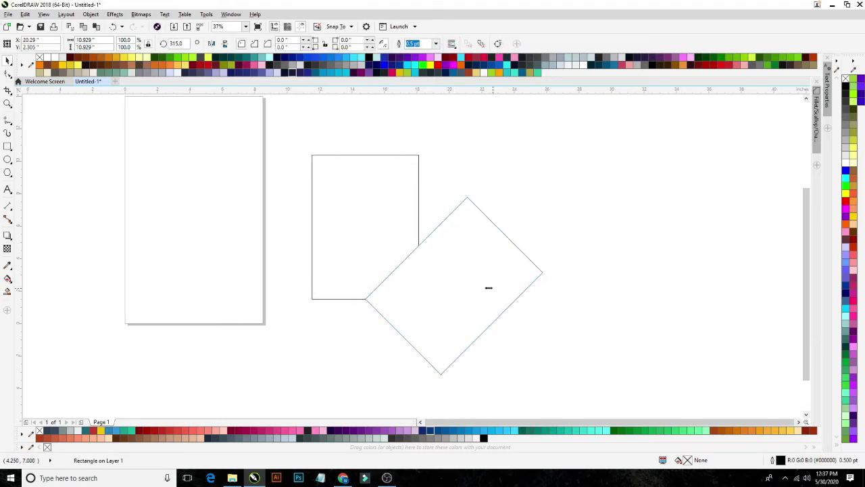
pyautogui.moveTo(489, 288); pyautogui.dragTo(359, 291)
pyautogui.hotkey('ctrl', 'a')
pyautogui.click(272, 44)
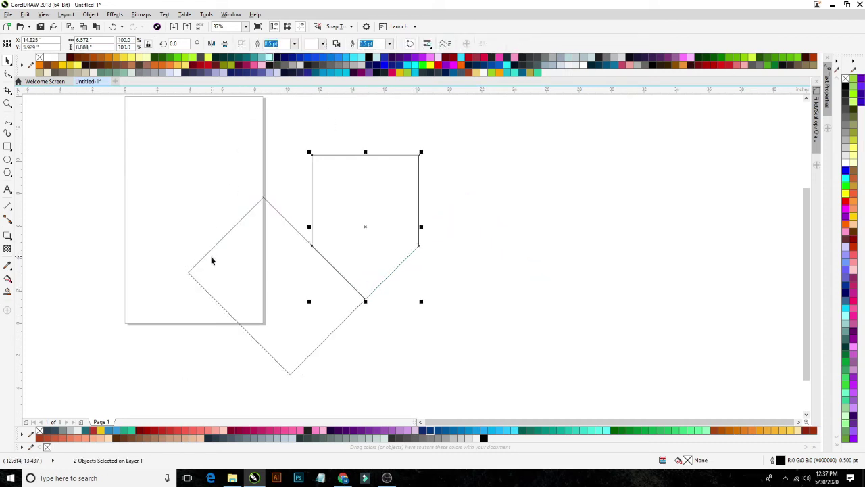
pyautogui.click(344, 268)
pyautogui.press('Delete')
# - Fillet the two lower side corners of the pentagon with a 0.597-inch radius
pyautogui.moveTo(392, 256); pyautogui.dragTo(413, 284)
pyautogui.click(403, 268)
pyautogui.press('F10')
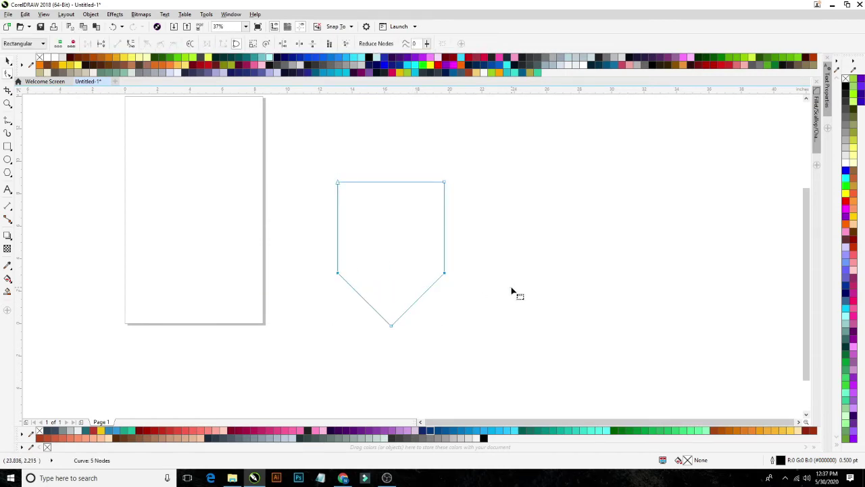
pyautogui.click(817, 113)
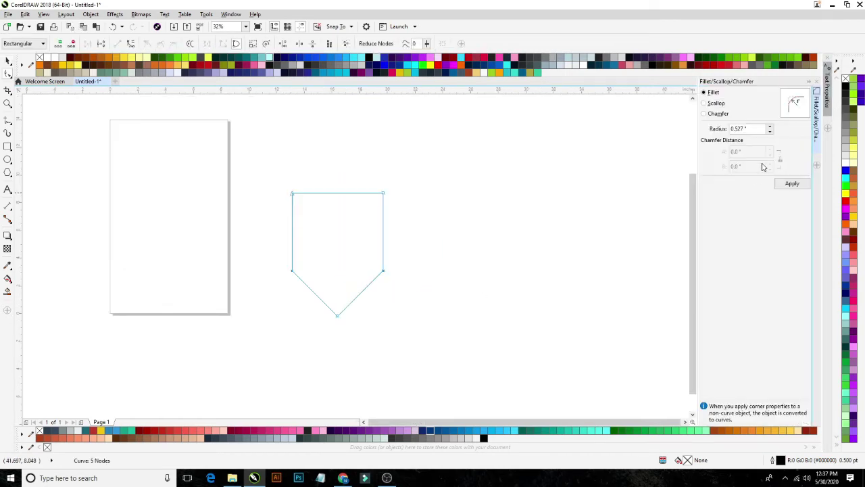
pyautogui.click(707, 92)
pyautogui.click(463, 221)
pyautogui.press('space')
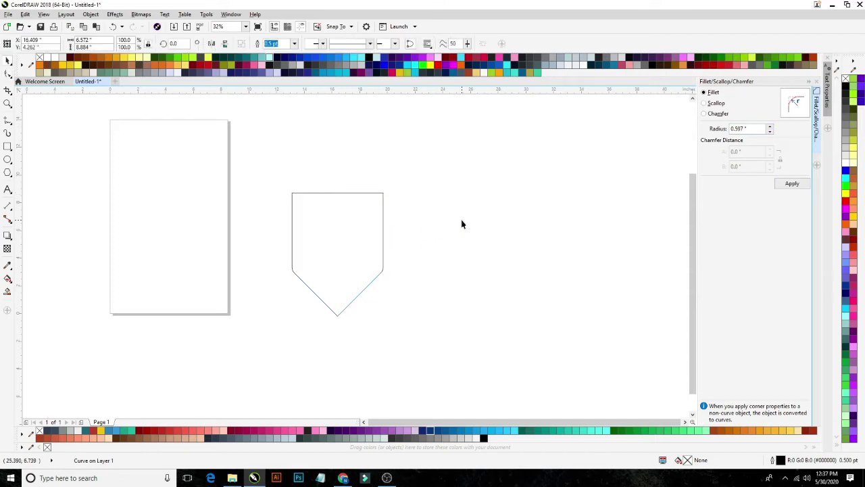
pyautogui.click(462, 222)
# - Draw a narrow vertical rectangle about 0.75 by 12.2 inches beside the pentagon and duplicate it to its right
pyautogui.click(7, 147)
pyautogui.moveTo(444, 180); pyautogui.dragTo(454, 350)
pyautogui.scroll(2, 457, 184)
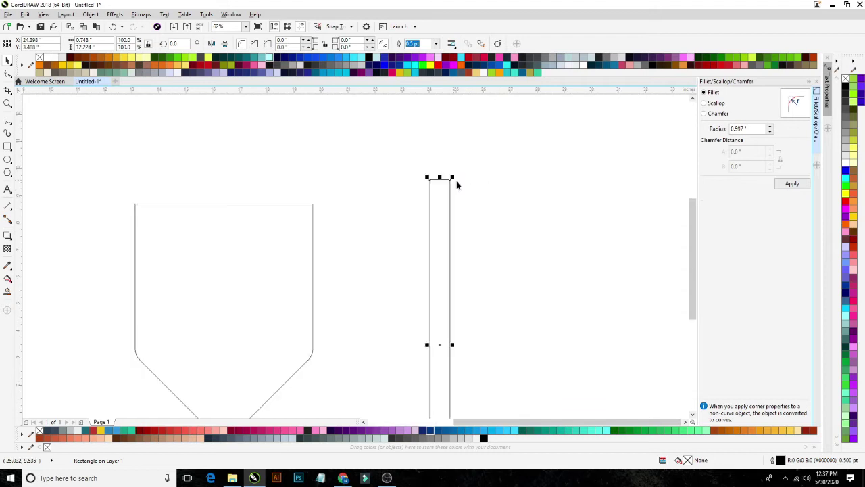
pyautogui.moveTo(430, 180); pyautogui.dragTo(459, 180)
pyautogui.rightClick(440, 180)
pyautogui.click(429, 178)
# - Repeat the strip duplication across to the right and delete the overlapping extra strip, leaving six evenly spaced strips
pyautogui.scroll(-3, 441, 214)
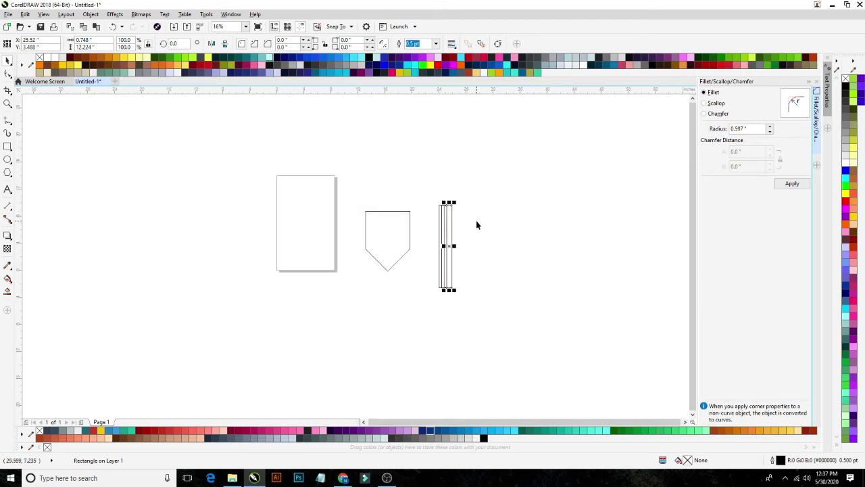
pyautogui.hotkey('ctrl', 'r')
pyautogui.hotkey('ctrl', 'r')
pyautogui.hotkey('ctrl', 'r')
pyautogui.hotkey('ctrl', 'r')
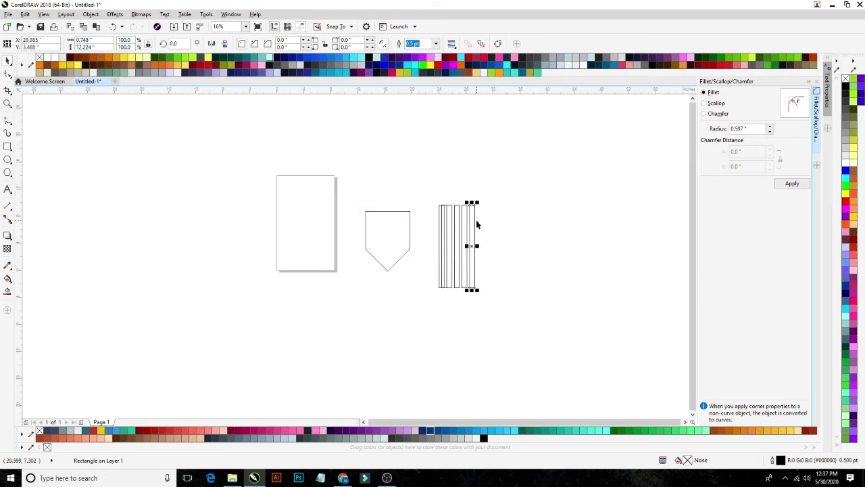
pyautogui.scroll(3, 463, 226)
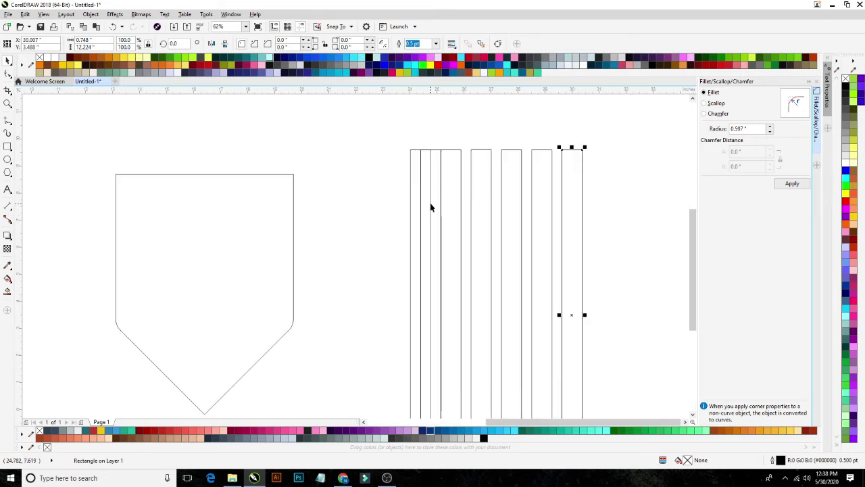
pyautogui.click(431, 204)
pyautogui.click(436, 202)
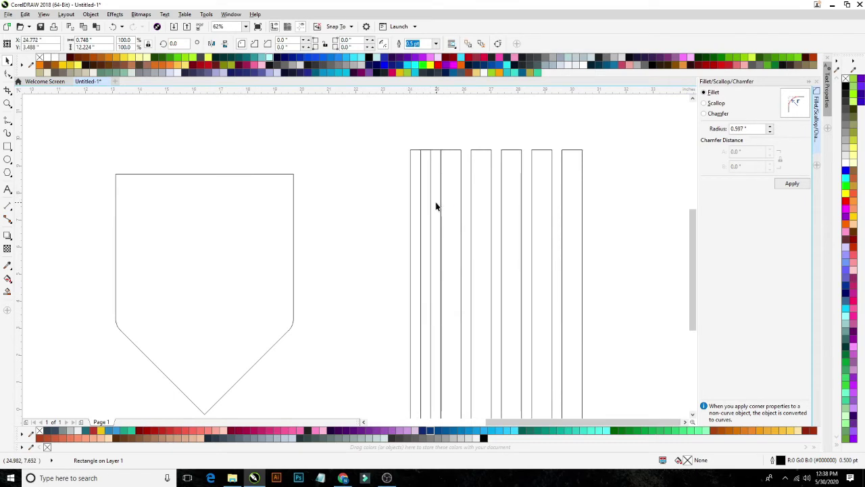
pyautogui.press('Delete')
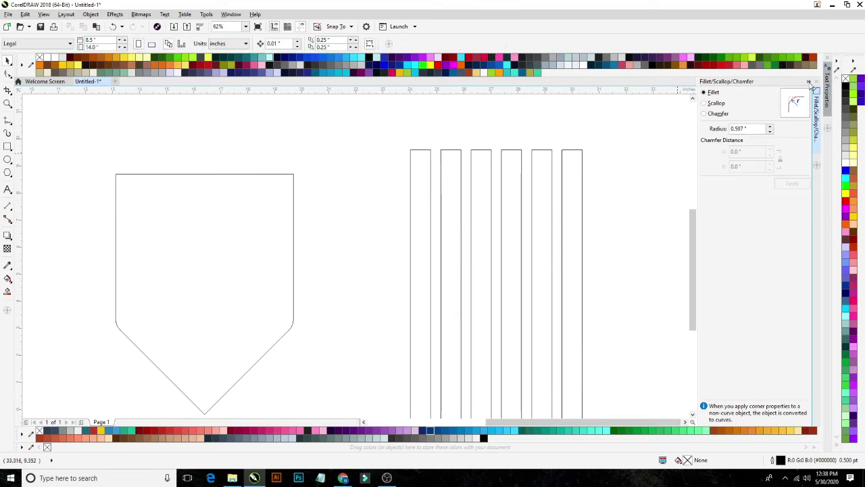
# - Hide the fillet settings and group the six vertical strips
pyautogui.click(809, 81)
pyautogui.scroll(-3, 487, 254)
pyautogui.moveTo(625, 183); pyautogui.dragTo(452, 349)
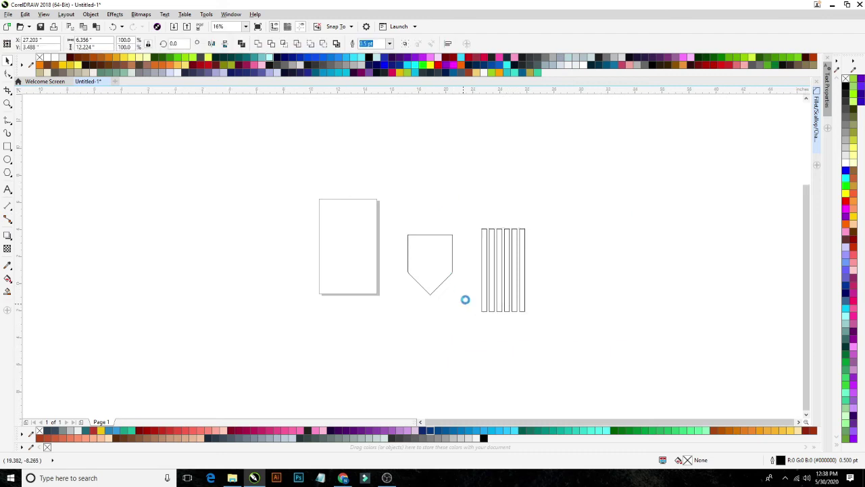
pyautogui.scroll(2, 465, 301)
pyautogui.hotkey('ctrl', 'g')
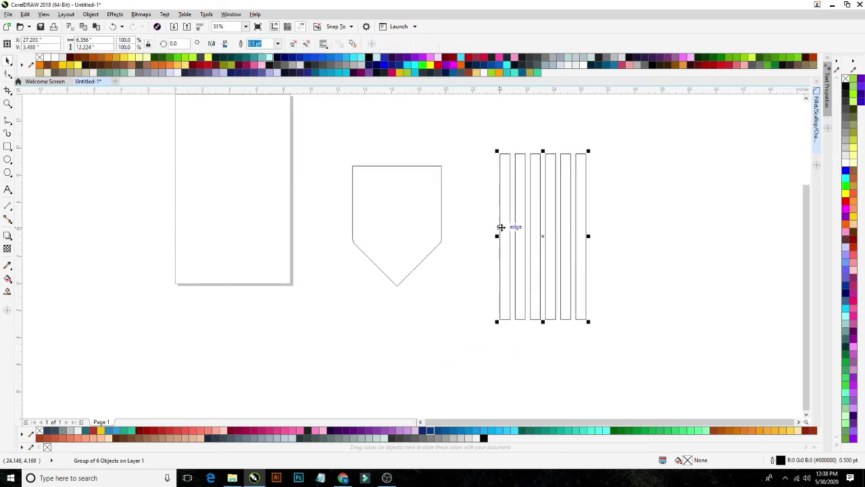
# - Place the strip group over the pentagon, aligned to its left edge, and stretch it to the pentagon's 6.572-inch width
pyautogui.moveTo(501, 230); pyautogui.dragTo(352, 224)
pyautogui.scroll(2, 438, 236)
pyautogui.moveTo(438, 236); pyautogui.dragTo(444, 235)
pyautogui.scroll(-2, 432, 259)
# - Intersect the strips with the pentagon, move the resulting striped shape aside, and delete the original strips and pentagon
pyautogui.hotkey('ctrl', 'a')
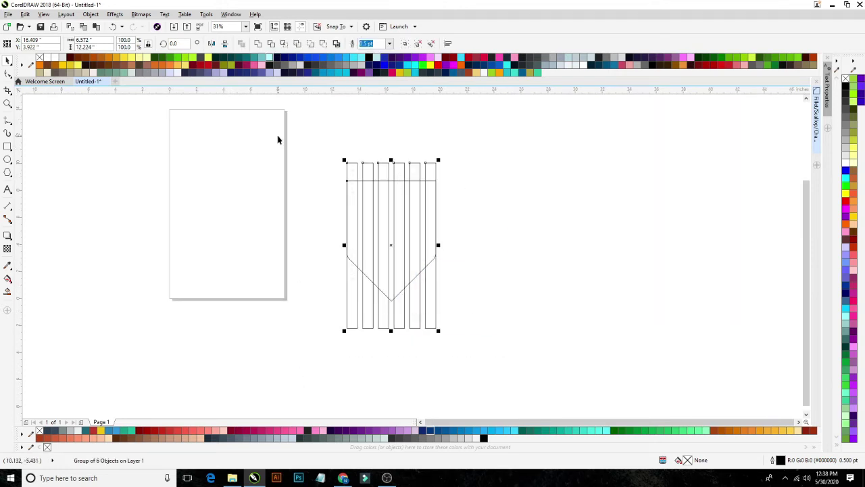
pyautogui.click(355, 178)
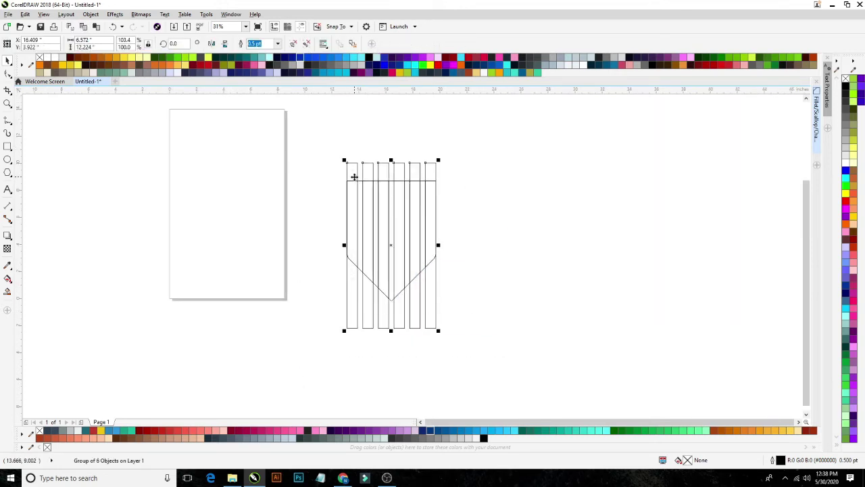
pyautogui.press('Delete')
pyautogui.moveTo(372, 206); pyautogui.dragTo(507, 234)
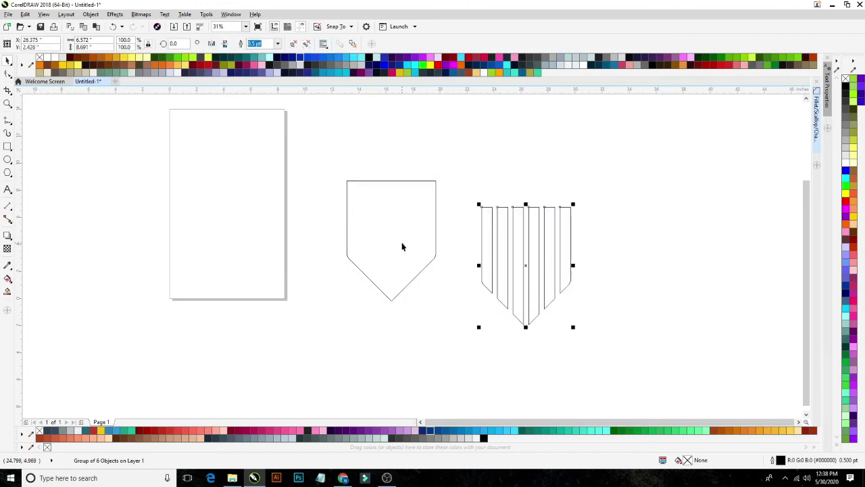
pyautogui.click(402, 246)
pyautogui.press('Delete')
pyautogui.scroll(2, 585, 286)
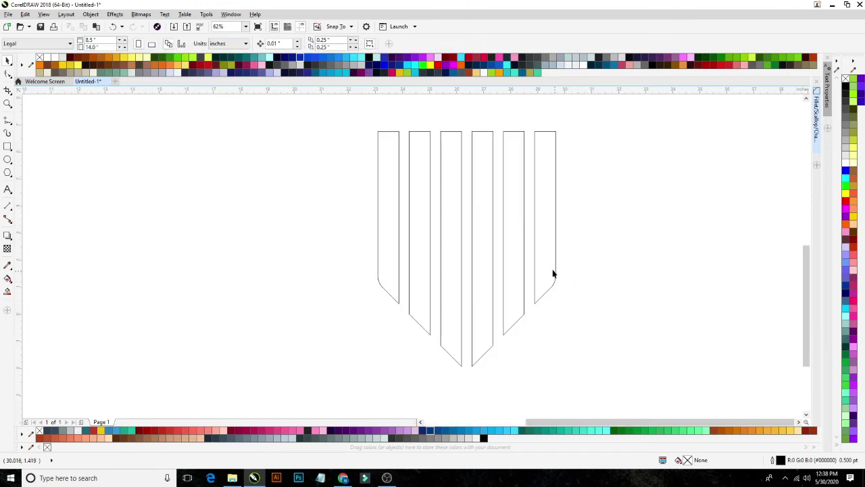
# - Ungroup the strips, draw a 0.773-inch square at the top of the leftmost strip, and put a copy aside
pyautogui.click(554, 272)
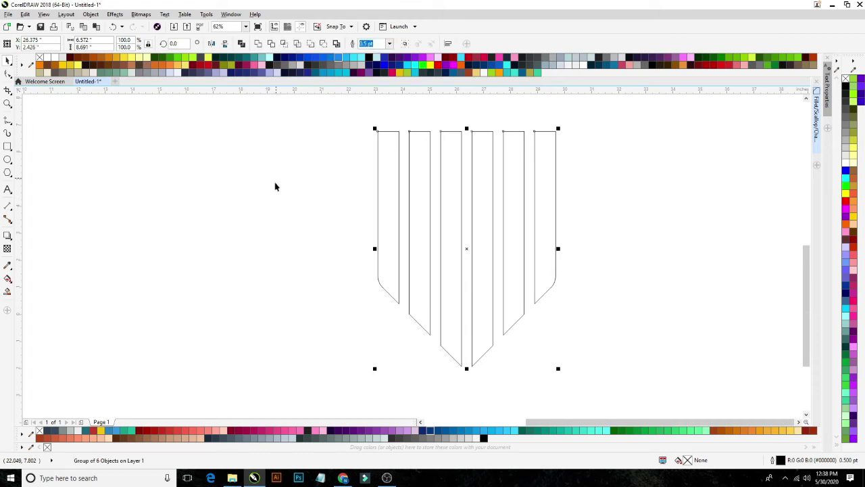
pyautogui.click(47, 151)
pyautogui.click(7, 147)
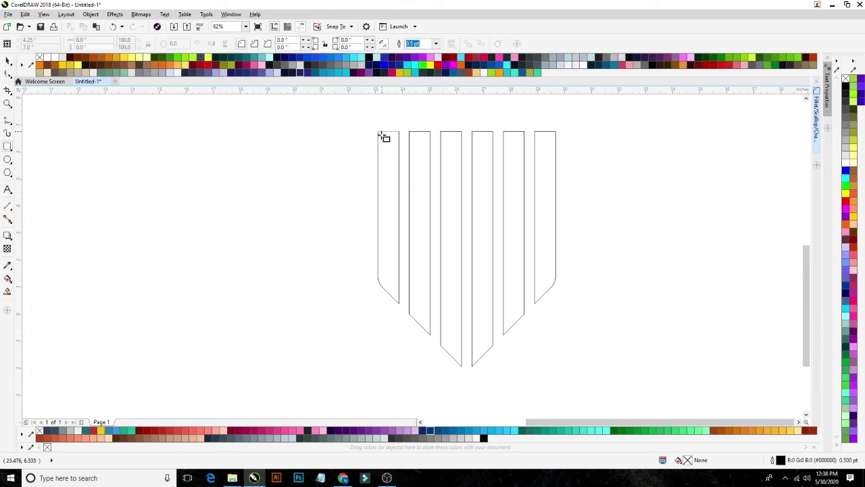
pyautogui.moveTo(382, 134)
pyautogui.mouseDown()
pyautogui.moveTo(402, 154)
pyautogui.moveTo(217, 252)
pyautogui.mouseUp()
pyautogui.press('space')
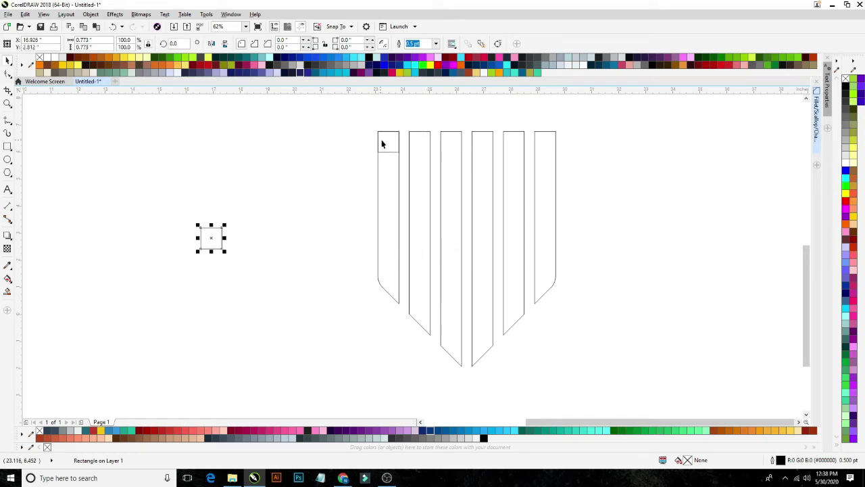
# - Widen the top square to 1.933 inches to bridge the first two strips, and duplicate it across the other two strip pairs
pyautogui.click(378, 143)
pyautogui.moveTo(402, 143); pyautogui.dragTo(431, 131)
pyautogui.moveTo(376, 130); pyautogui.dragTo(441, 132)
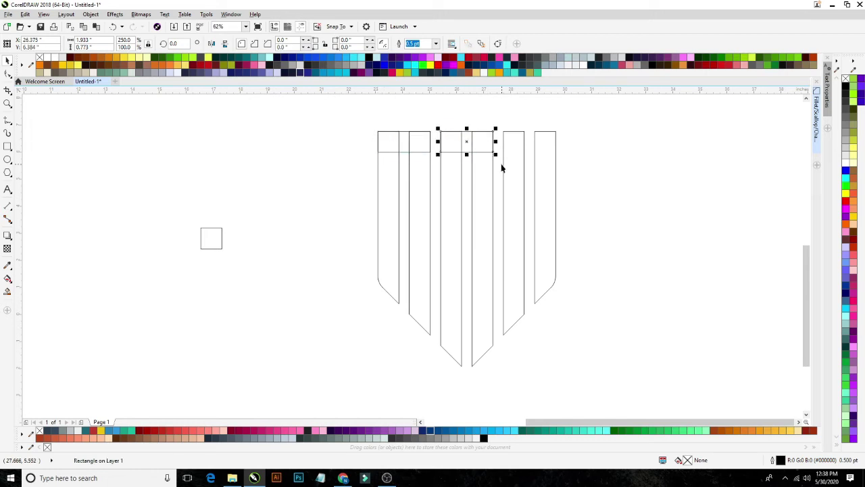
pyautogui.hotkey('ctrl', 'r')
# - Reshape the spare square into a thin bar at 315° along the lower-left slanted edge and mirror a copy onto the lower-right slant
pyautogui.click(294, 213)
pyautogui.click(209, 245)
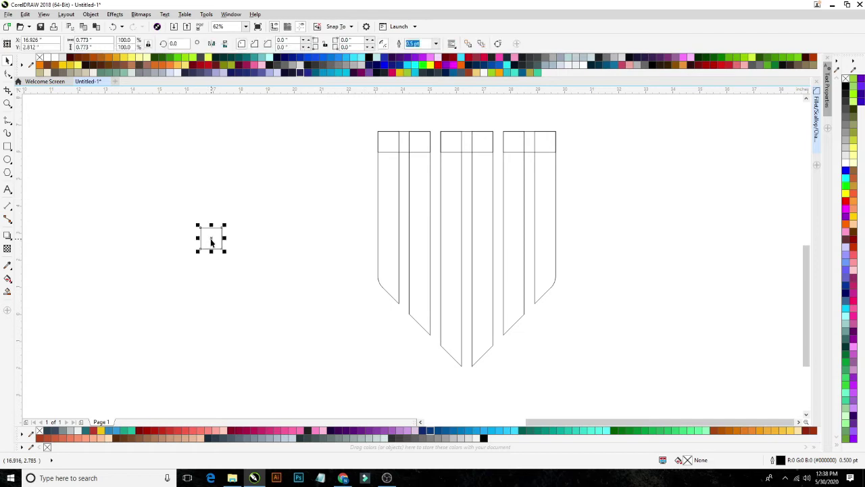
pyautogui.moveTo(225, 239)
pyautogui.mouseDown()
pyautogui.moveTo(288, 242)
pyautogui.moveTo(243, 247)
pyautogui.moveTo(242, 239)
pyautogui.mouseUp()
pyautogui.click(243, 234)
pyautogui.moveTo(291, 222); pyautogui.dragTo(284, 257)
pyautogui.moveTo(236, 228); pyautogui.dragTo(399, 305)
pyautogui.scroll(-3, 447, 330)
pyautogui.scroll(3, 450, 329)
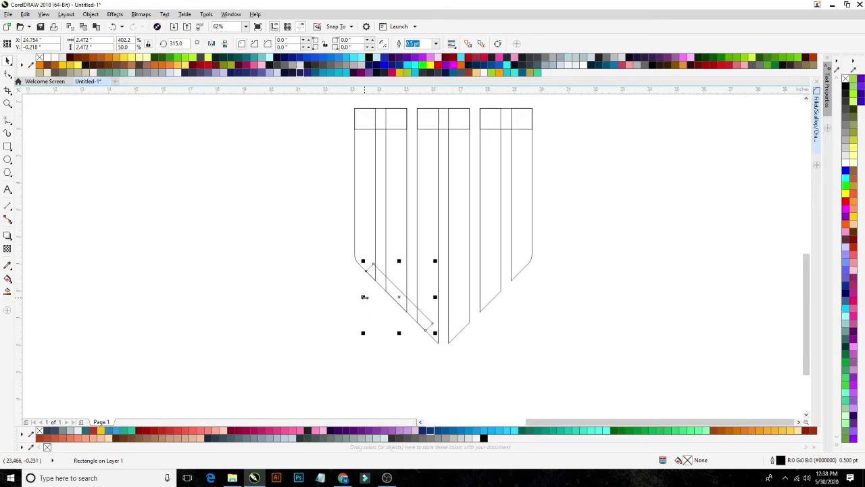
pyautogui.moveTo(365, 297); pyautogui.dragTo(511, 290)
# - Copy the left diagonal bar, rotate the copy to 270° and fit it into the gap between the second and third strips
pyautogui.click(415, 305)
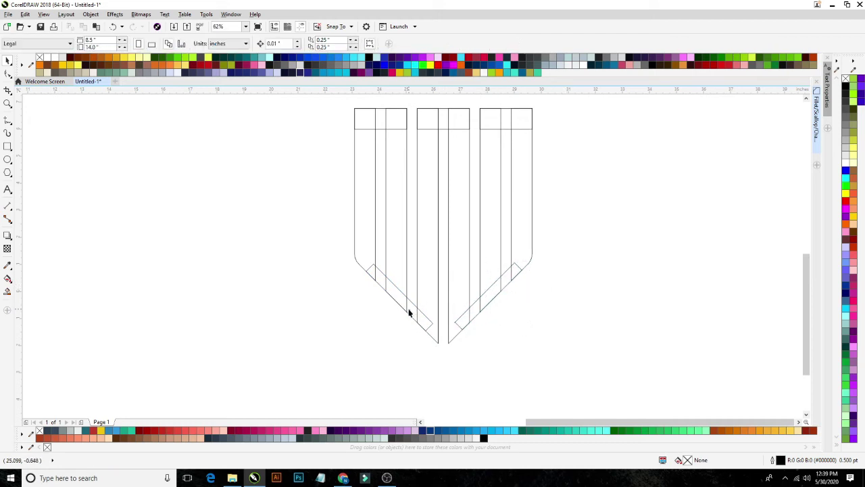
pyautogui.moveTo(409, 312); pyautogui.dragTo(290, 314)
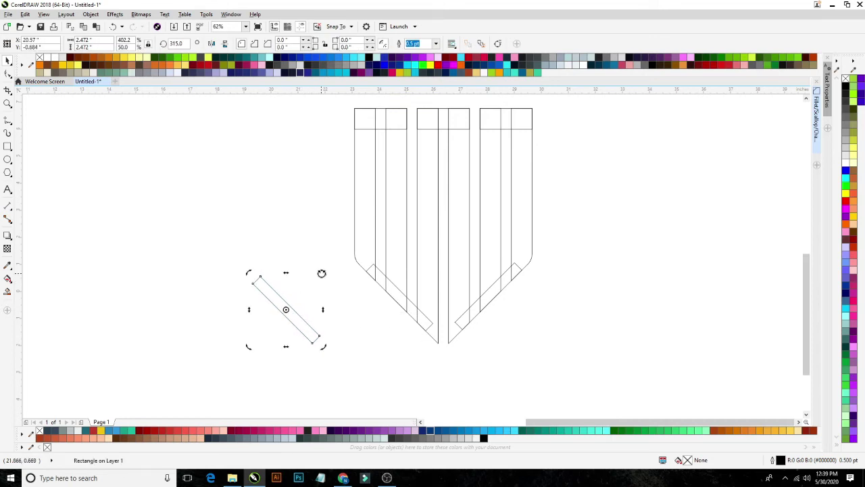
pyautogui.moveTo(321, 273); pyautogui.dragTo(331, 309)
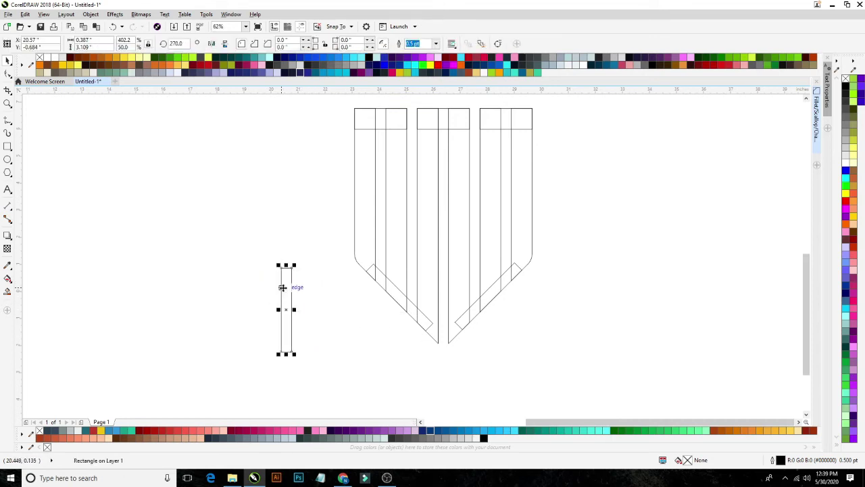
pyautogui.moveTo(282, 287); pyautogui.dragTo(408, 303)
# - Trim the left diagonal bar with the vertical bar and move the vertical bar aside
pyautogui.keyDown('shift'); pyautogui.click(381, 283); pyautogui.keyUp('shift')
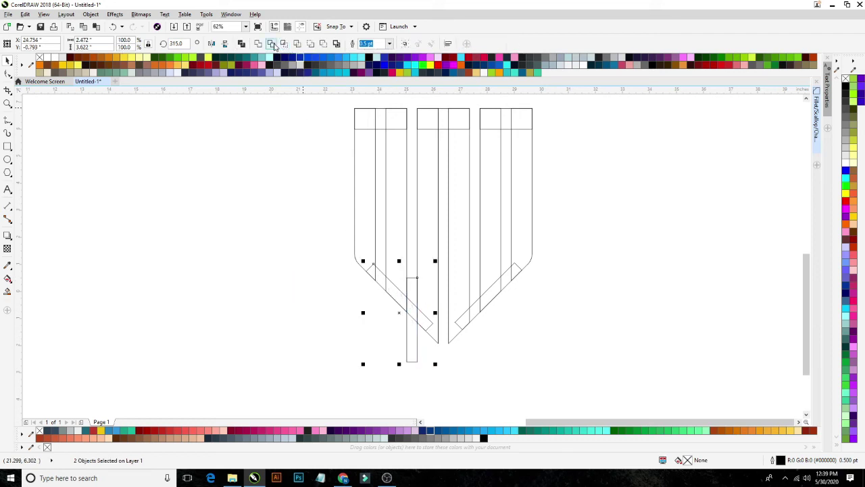
pyautogui.click(273, 44)
pyautogui.click(278, 196)
pyautogui.scroll(-1, 406, 338)
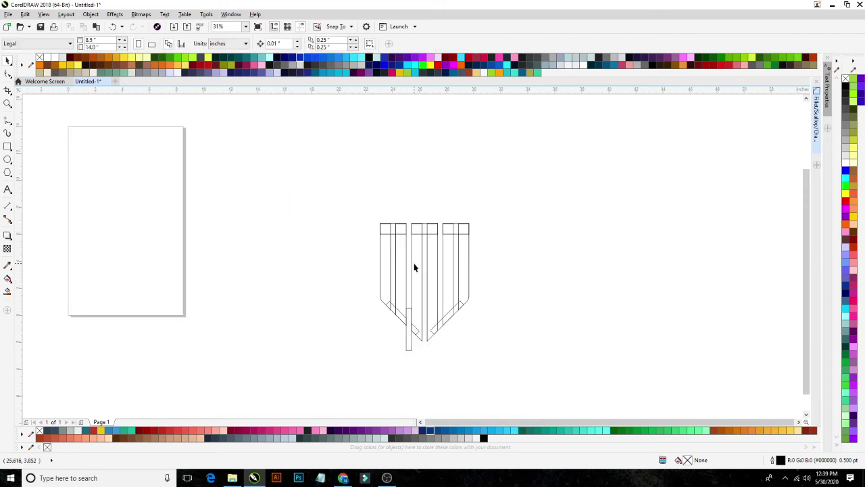
pyautogui.scroll(1, 408, 343)
pyautogui.moveTo(406, 343); pyautogui.dragTo(300, 344)
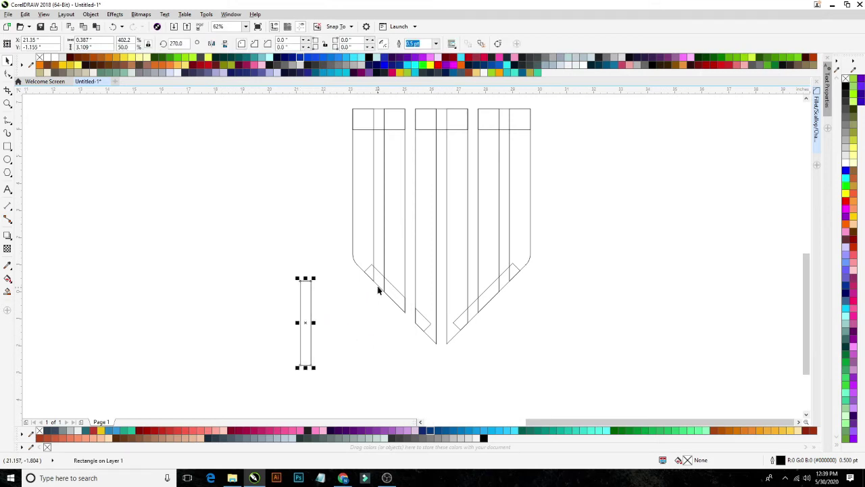
# - Break the trimmed diagonal bar apart and delete its lower piece over the third strip
pyautogui.click(378, 281)
pyautogui.hotkey('ctrl', 'k')
pyautogui.moveTo(458, 378); pyautogui.dragTo(407, 295)
pyautogui.press('Delete')
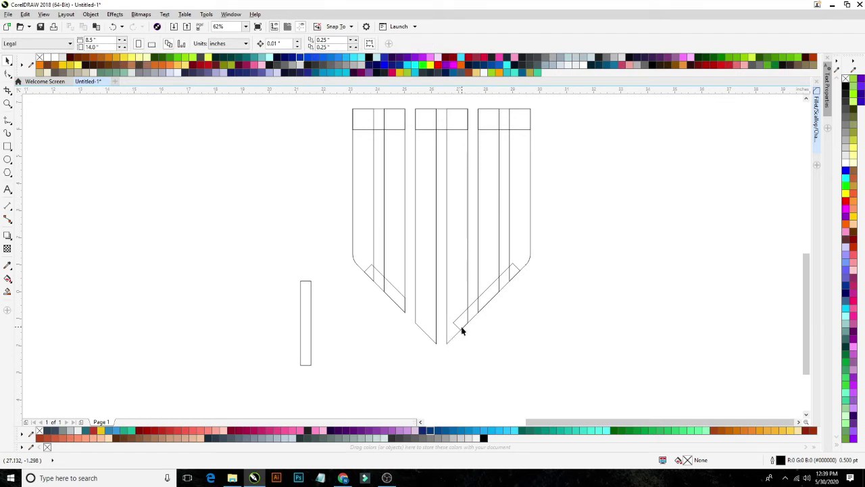
# - Place a copy of the left diagonal bar in the empty area below the shield's lower-left slant
pyautogui.scroll(1, 466, 327)
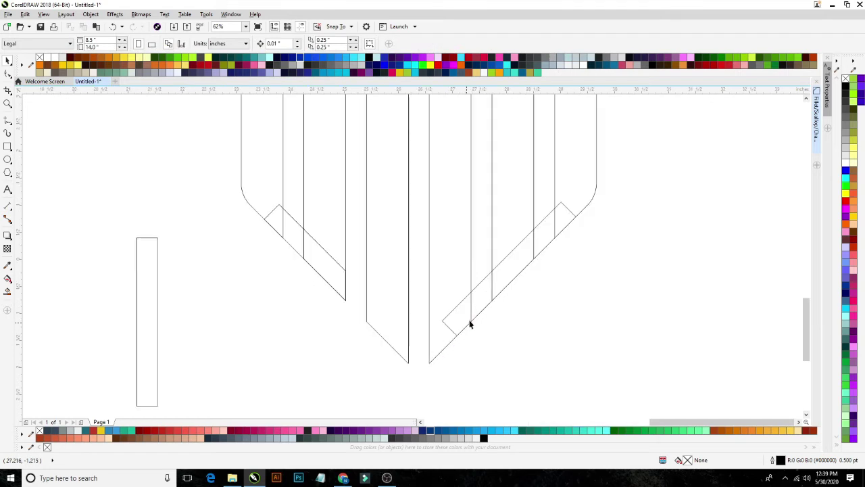
pyautogui.click(297, 244)
pyautogui.moveTo(296, 243); pyautogui.dragTo(302, 348)
pyautogui.scroll(-1, 363, 313)
pyautogui.scroll(1, 351, 363)
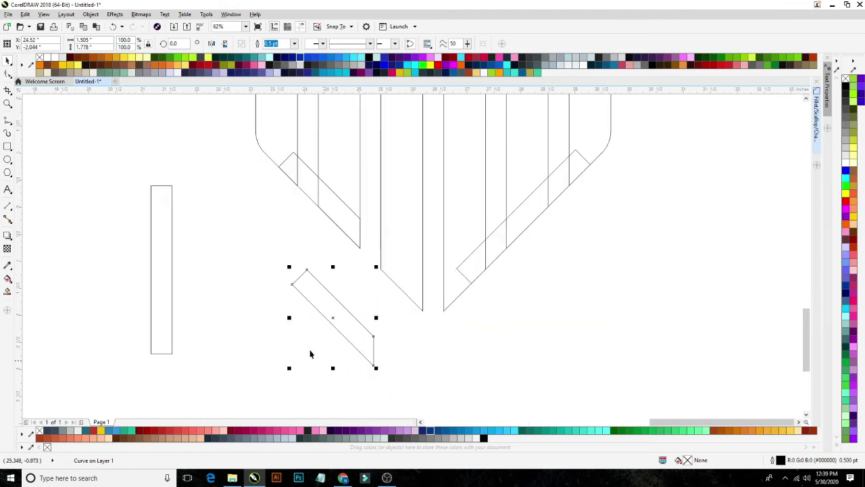
# - Mirror a copy of the new diagonal bar horizontally to its right and weld the two bars into a V shape
pyautogui.moveTo(289, 318); pyautogui.dragTo(362, 330)
pyautogui.rightClick(362, 330)
pyautogui.keyDown('shift'); pyautogui.click(340, 302); pyautogui.keyUp('shift')
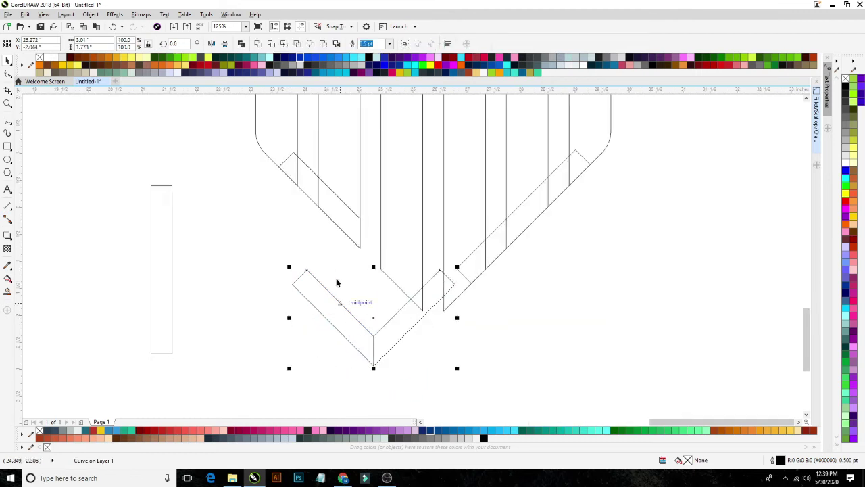
pyautogui.click(262, 46)
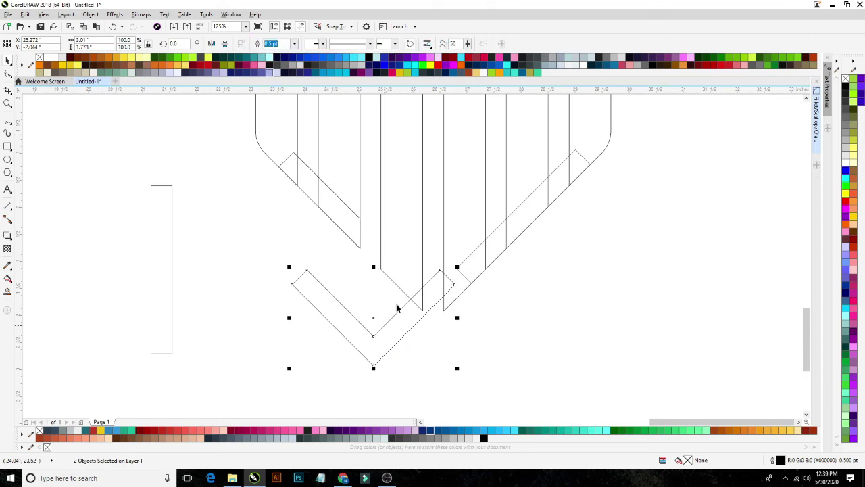
# - Group the two middle strips and align the V shape with their vertical center axis
pyautogui.click(404, 283)
pyautogui.keyDown('shift'); pyautogui.click(450, 237); pyautogui.keyUp('shift')
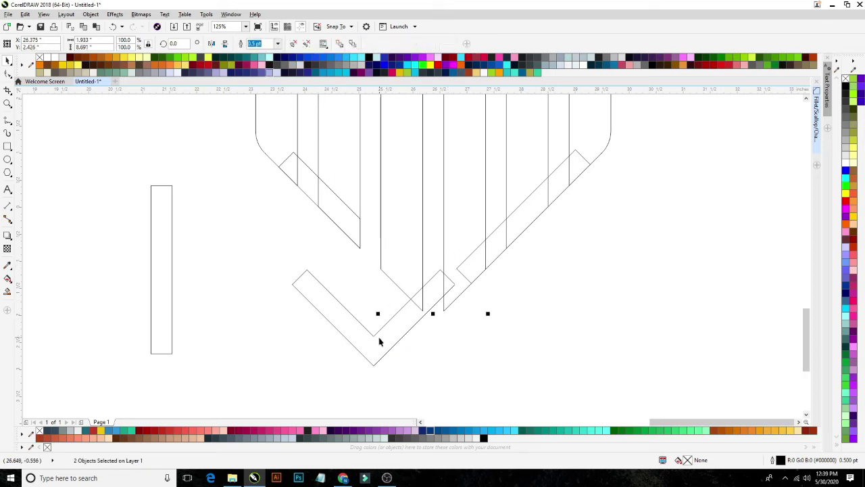
pyautogui.click(379, 340)
pyautogui.keyDown('shift'); pyautogui.click(407, 273); pyautogui.keyUp('shift')
pyautogui.press('c')
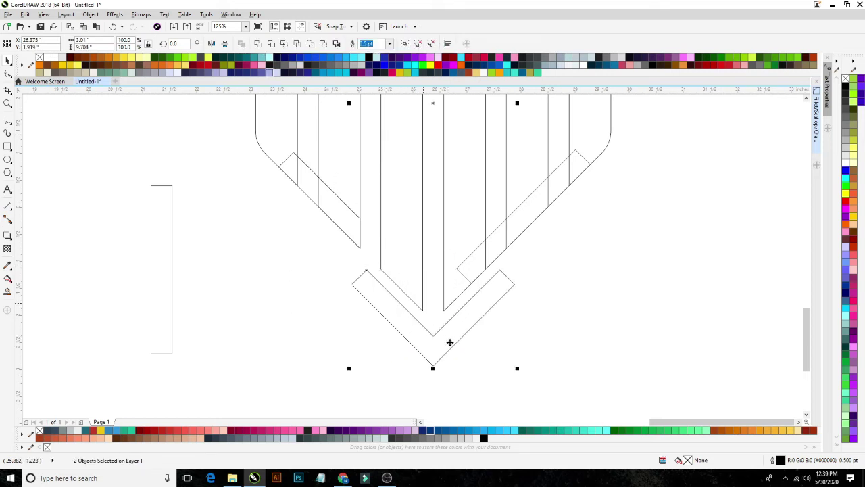
# - Move the V shape straight up until its outer edges line up with the slanted ends of the middle strips
pyautogui.click(445, 359)
pyautogui.click(435, 352)
pyautogui.scroll(1, 436, 346)
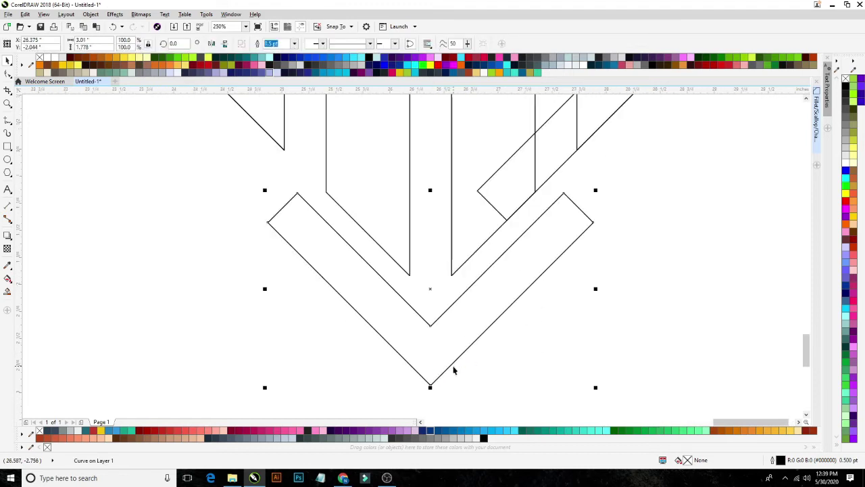
pyautogui.moveTo(451, 361); pyautogui.dragTo(452, 278)
pyautogui.scroll(-2, 449, 301)
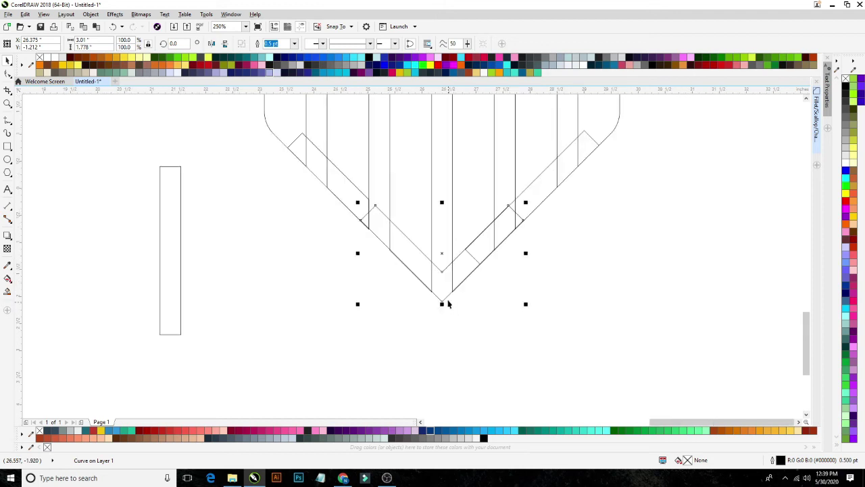
pyautogui.scroll(8, 447, 304)
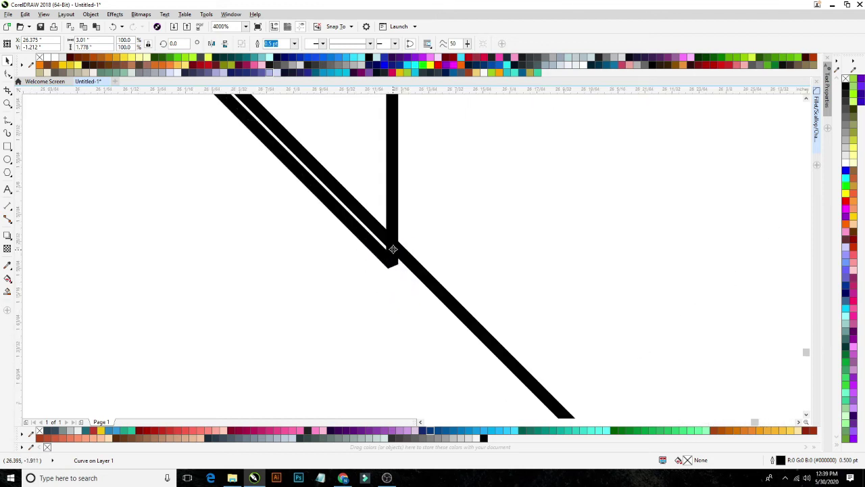
pyautogui.moveTo(393, 249); pyautogui.dragTo(392, 269)
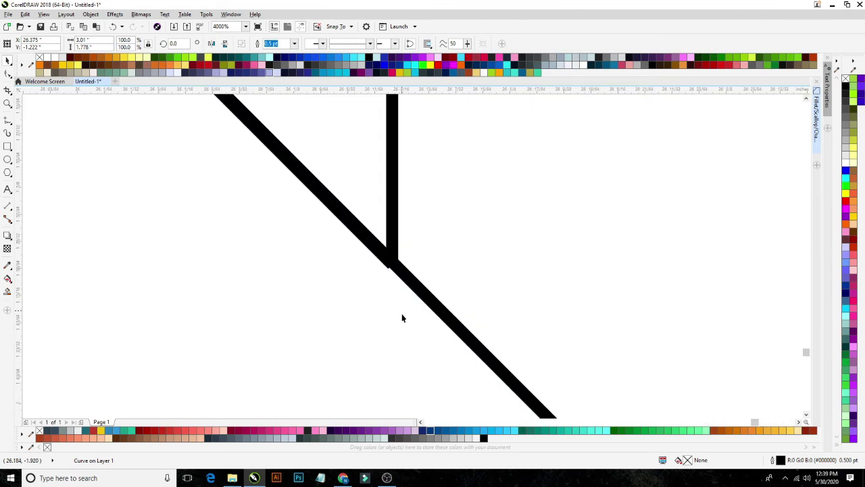
pyautogui.scroll(-8, 403, 320)
# - Fit the vertical bar into the gap between the second and third strips and trim the V shape with it
pyautogui.click(296, 300)
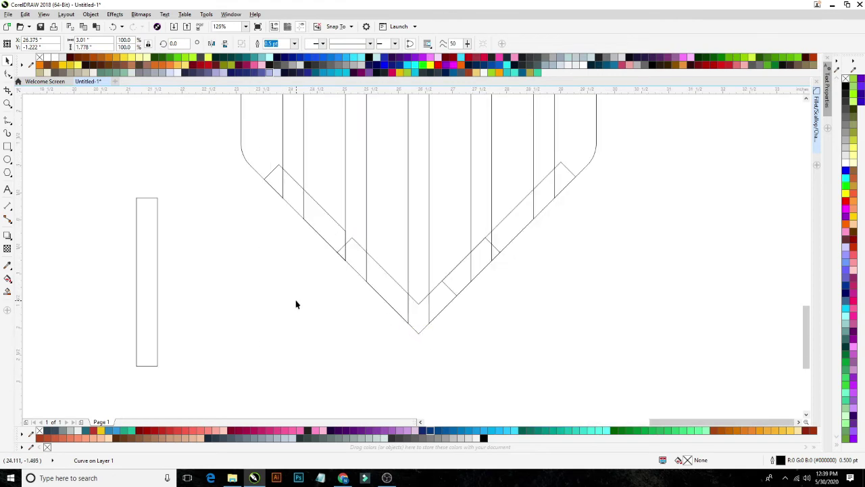
pyautogui.moveTo(156, 270); pyautogui.dragTo(367, 284)
pyautogui.keyDown('shift'); pyautogui.click(417, 305); pyautogui.keyUp('shift')
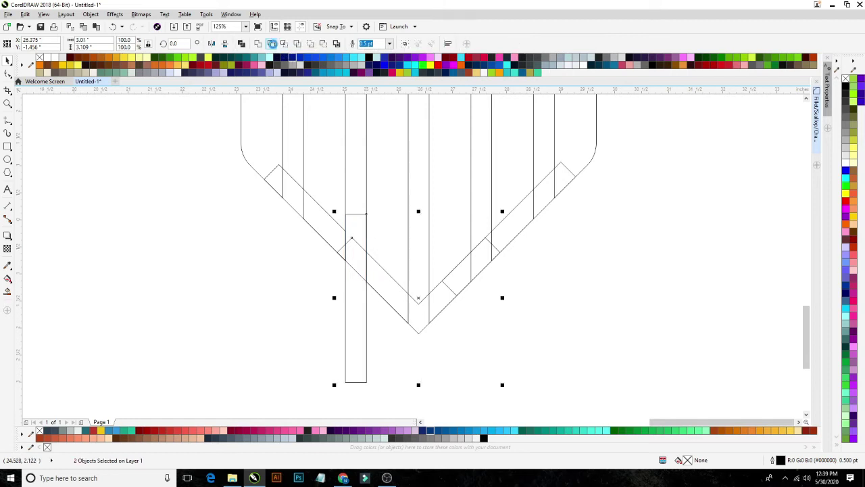
pyautogui.click(272, 44)
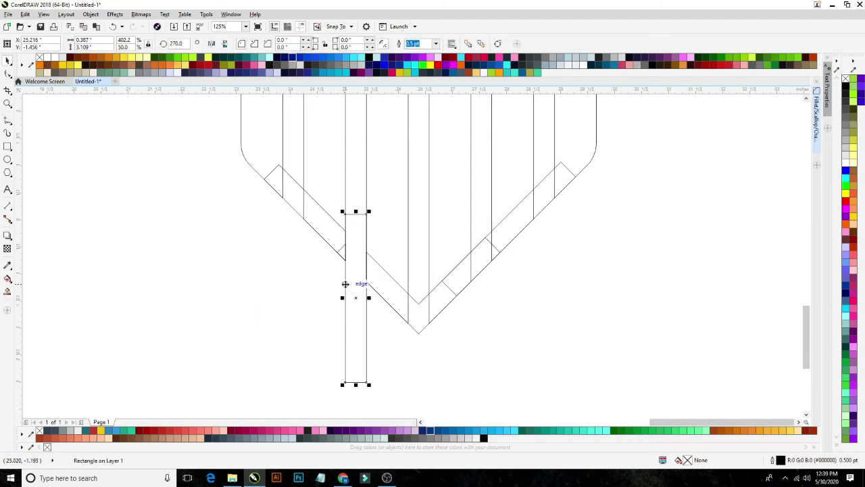
# - Trim the V shape with the vertical bar in the gap between the fourth and fifth strips, and move the vertical and right diagonal bars aside
pyautogui.moveTo(345, 284); pyautogui.dragTo(471, 284)
pyautogui.keyDown('shift'); pyautogui.click(420, 305); pyautogui.keyUp('shift')
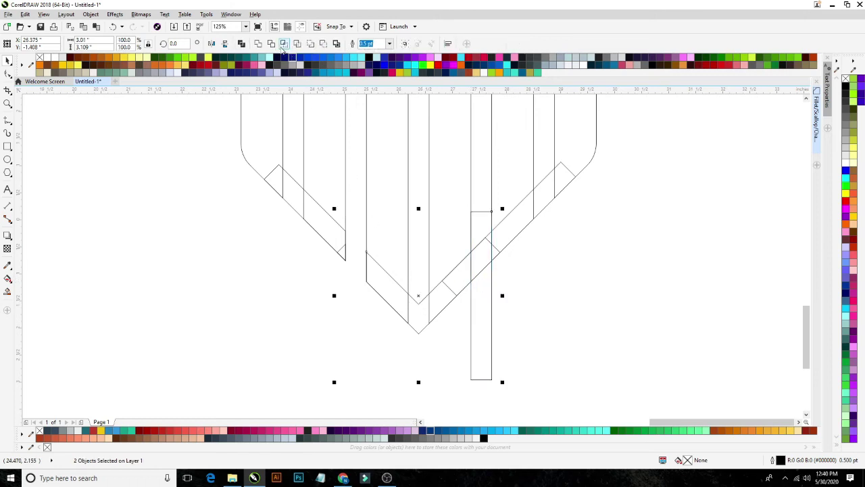
pyautogui.click(251, 257)
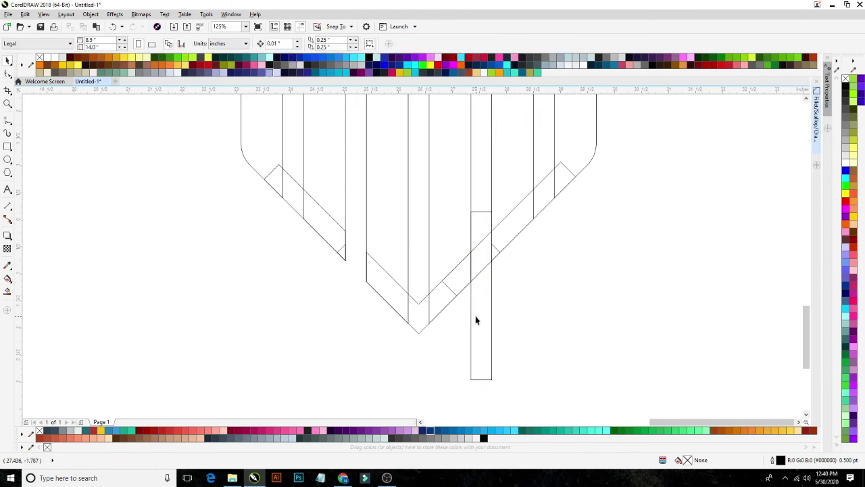
pyautogui.moveTo(471, 318); pyautogui.dragTo(259, 338)
pyautogui.moveTo(466, 276); pyautogui.dragTo(604, 328)
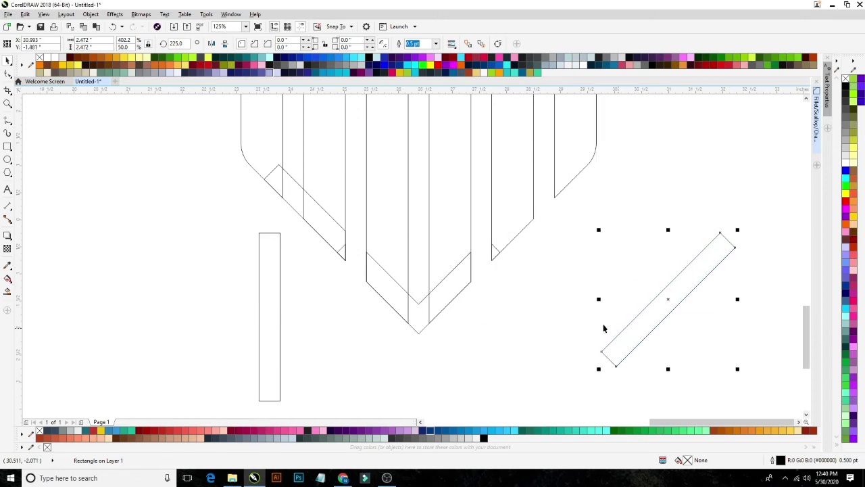
# - Break the trimmed V shape apart and delete its small leftover end pieces outside the middle strips
pyautogui.scroll(-2, 537, 330)
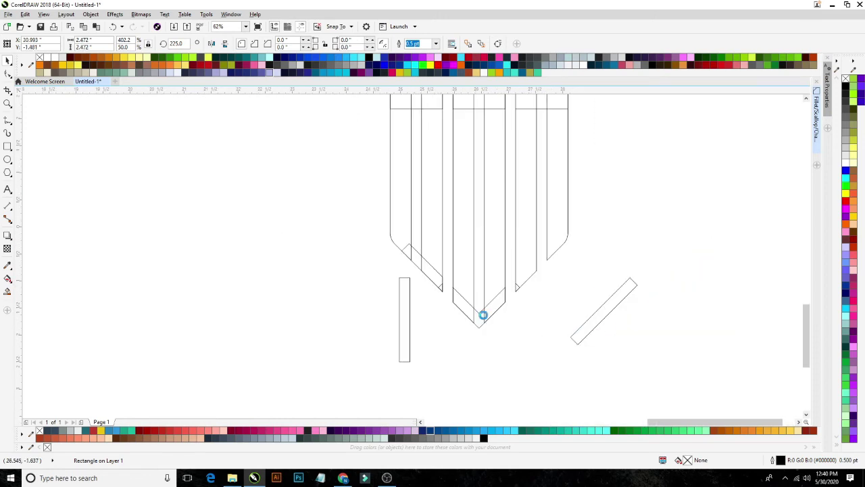
pyautogui.scroll(2, 480, 317)
pyautogui.click(477, 317)
pyautogui.hotkey('ctrl', 'k')
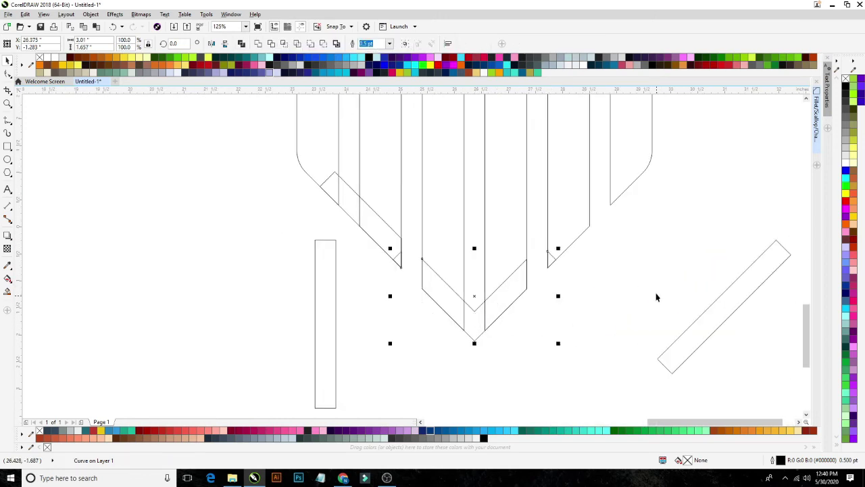
pyautogui.moveTo(678, 217); pyautogui.dragTo(474, 319)
pyautogui.press('Delete')
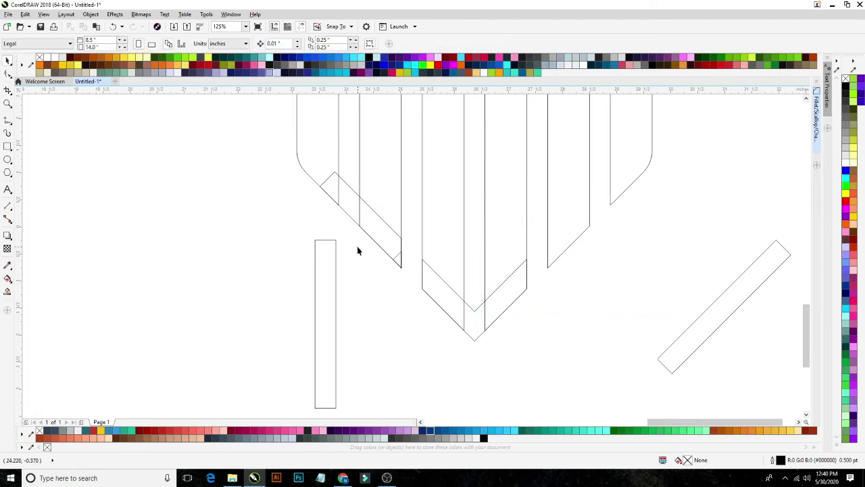
# - Duplicate the top bar of the middle strips and center the copy vertically on those strips as a crossbar
pyautogui.scroll(-3, 469, 304)
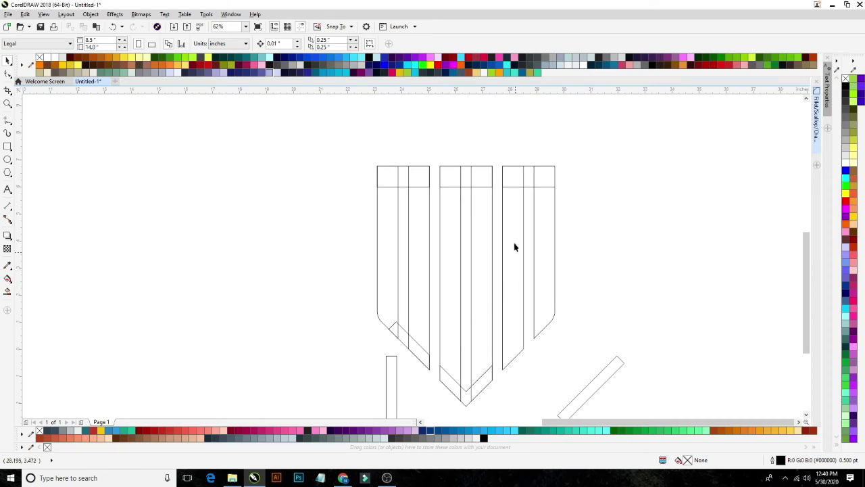
pyautogui.moveTo(461, 177); pyautogui.dragTo(461, 243)
pyautogui.rightClick(460, 243)
pyautogui.keyDown('shift'); pyautogui.click(482, 289); pyautogui.keyUp('shift')
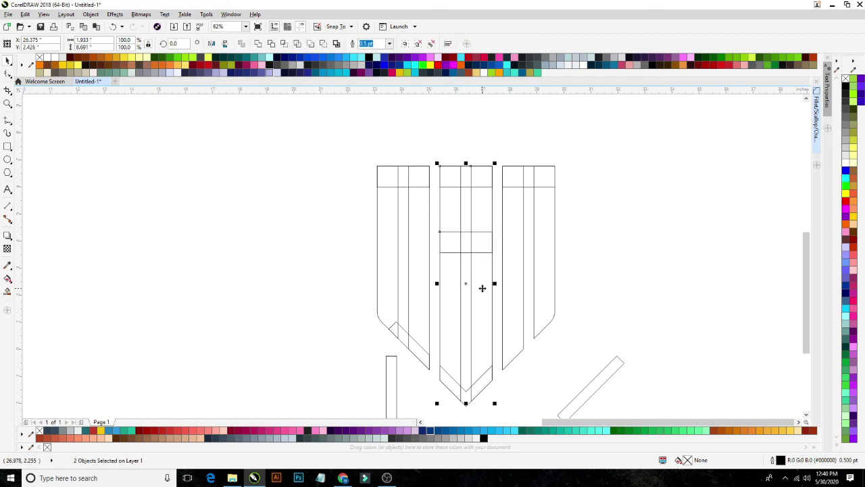
pyautogui.press('e')
pyautogui.click(622, 289)
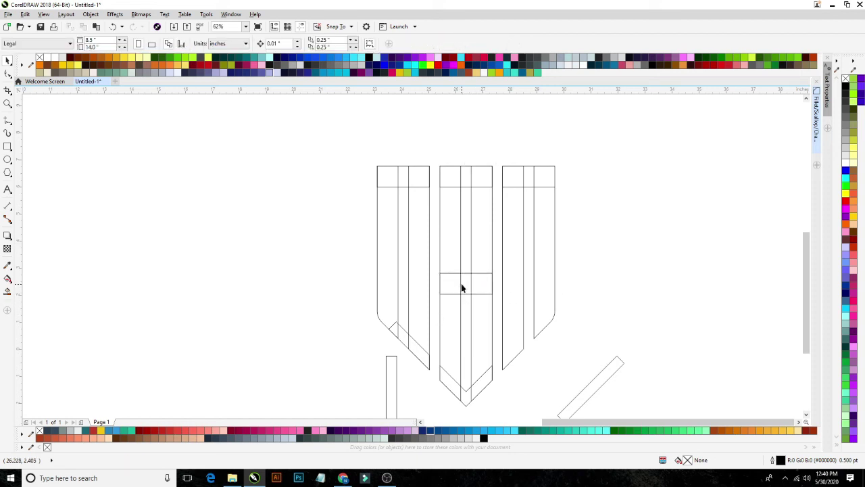
# - Make a half-height copy of the middle crossbar, 1.933" by 0.387", and place it directly above the crossbar
pyautogui.click(462, 288)
pyautogui.scroll(2, 465, 289)
pyautogui.moveTo(464, 313); pyautogui.dragTo(479, 275)
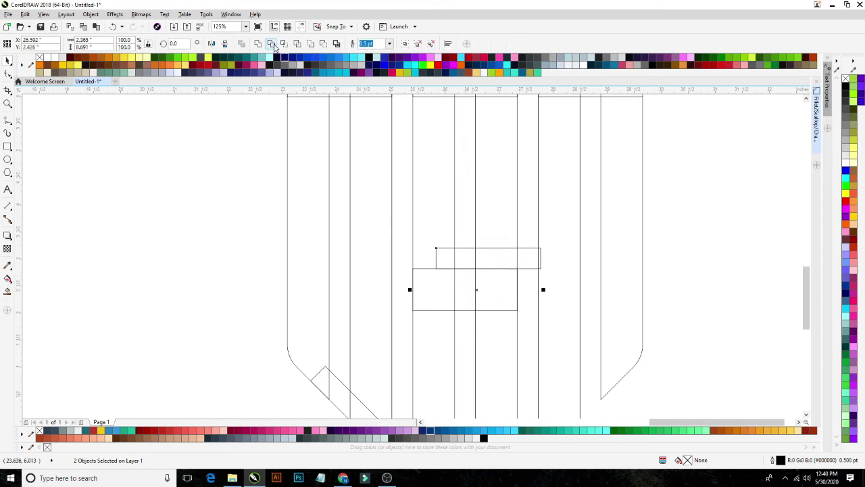
pyautogui.click(190, 204)
pyautogui.click(505, 249)
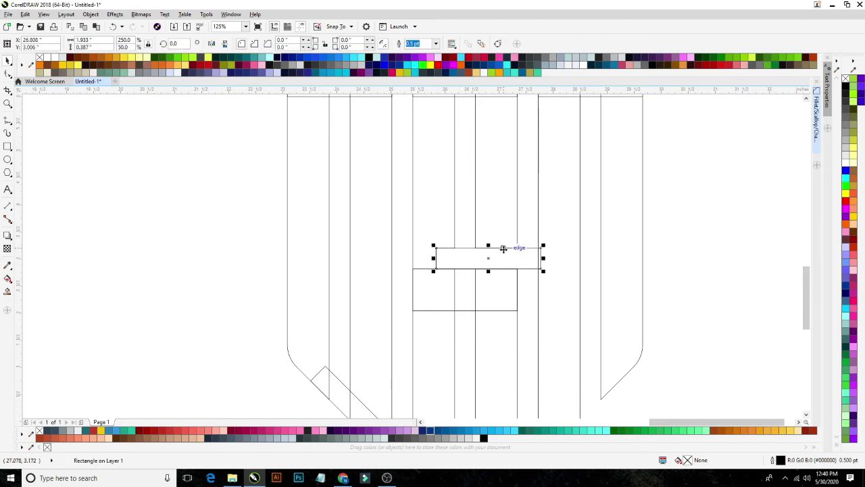
pyautogui.moveTo(506, 249); pyautogui.dragTo(451, 310)
pyautogui.keyDown('shift'); pyautogui.click(433, 342); pyautogui.keyUp('shift')
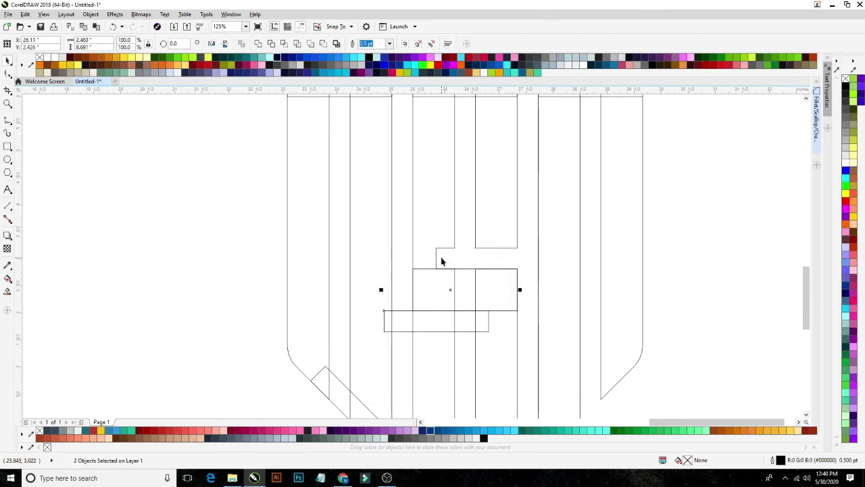
pyautogui.hotkey('ctrl', 'z')
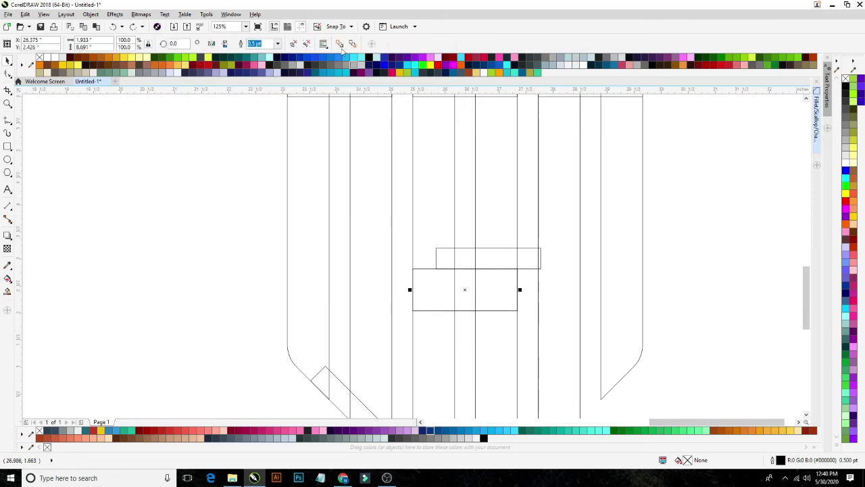
# - Ungroup the two middle strips and trim the right one with the thin bar above the crossbar
pyautogui.hotkey('ctrl', 'g')
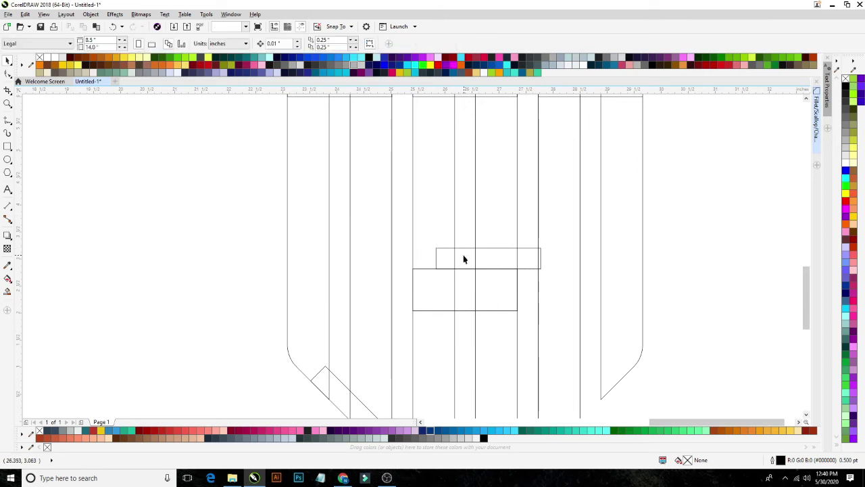
pyautogui.click(468, 248)
pyautogui.keyDown('shift'); pyautogui.click(476, 238); pyautogui.keyUp('shift')
pyautogui.click(217, 228)
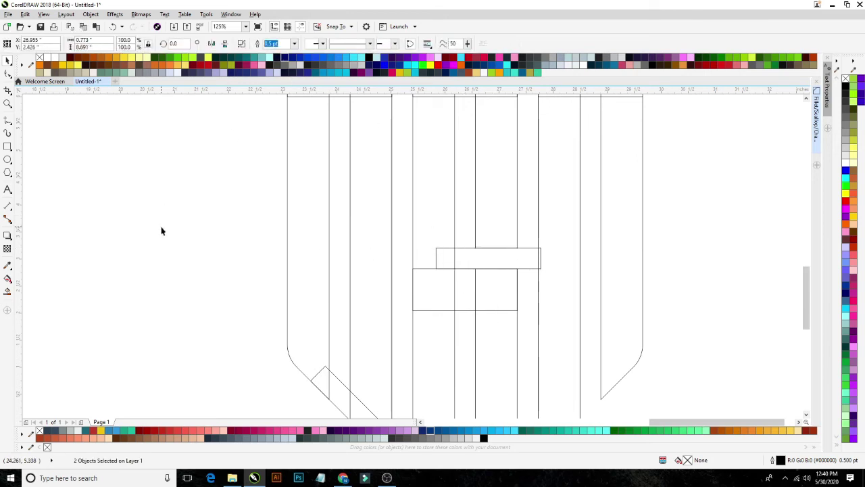
# - Move the thin bar directly below the crossbar, trim the left middle strip with it, and set the bar aside
pyautogui.click(464, 251)
pyautogui.moveTo(465, 251); pyautogui.dragTo(432, 313)
pyautogui.keyDown('shift'); pyautogui.click(413, 297); pyautogui.keyUp('shift')
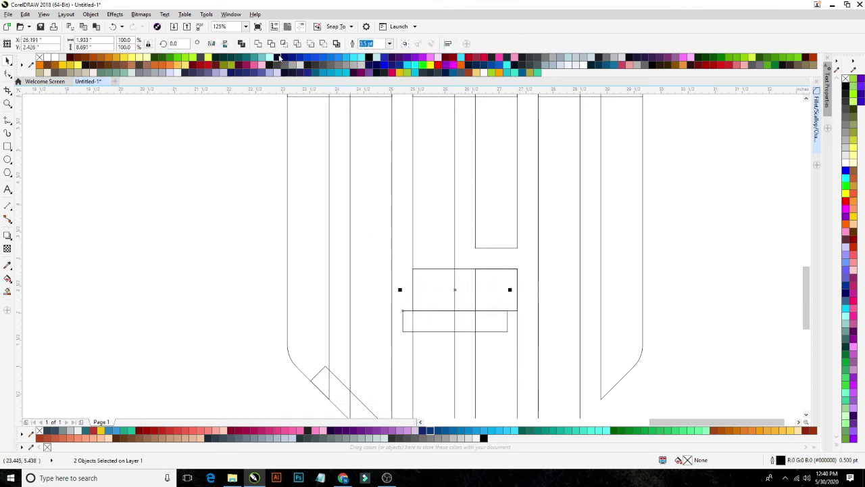
pyautogui.click(197, 205)
pyautogui.scroll(-2, 455, 311)
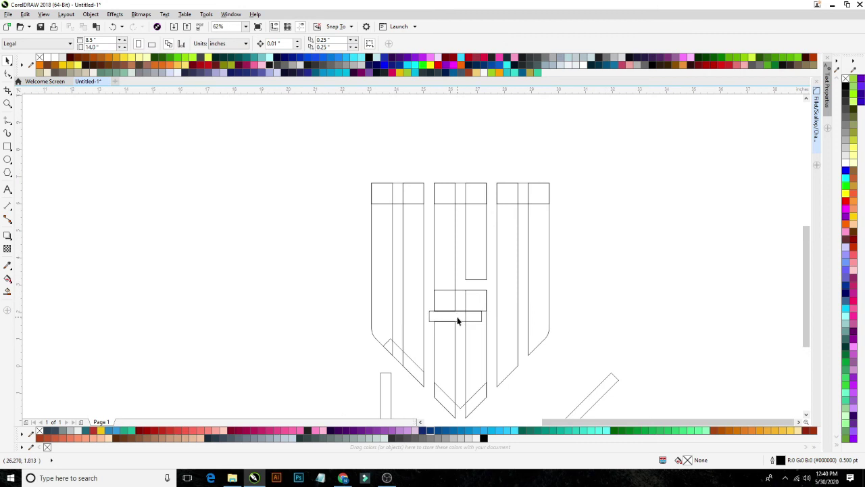
pyautogui.moveTo(457, 319); pyautogui.dragTo(296, 292)
pyautogui.scroll(-2, 489, 305)
pyautogui.scroll(2, 426, 299)
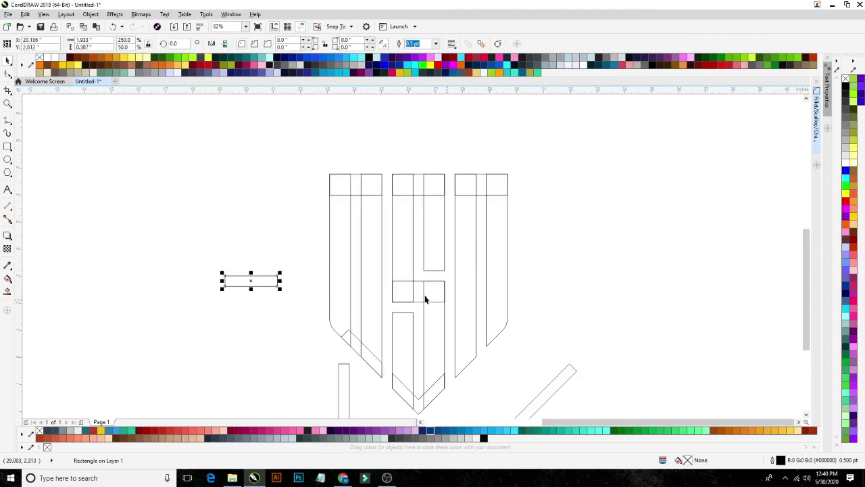
# - Duplicate the top bar of the two right strips and center the copy vertically on the outermost right strip
pyautogui.moveTo(480, 184); pyautogui.dragTo(480, 250)
pyautogui.rightClick(480, 250)
pyautogui.keyDown('shift'); pyautogui.click(494, 225); pyautogui.keyUp('shift')
pyautogui.press('e')
pyautogui.click(584, 228)
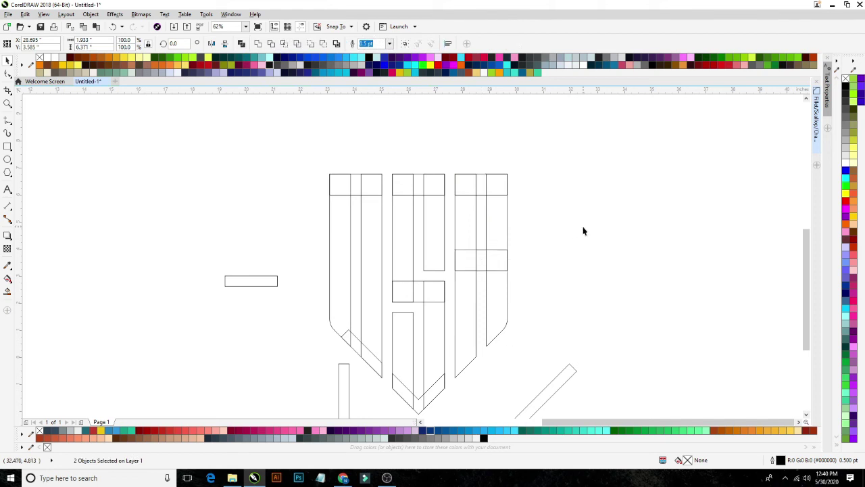
# - Delete the spare diagonal bar and the spare vertical bar lying below the shield
pyautogui.scroll(-2, 478, 266)
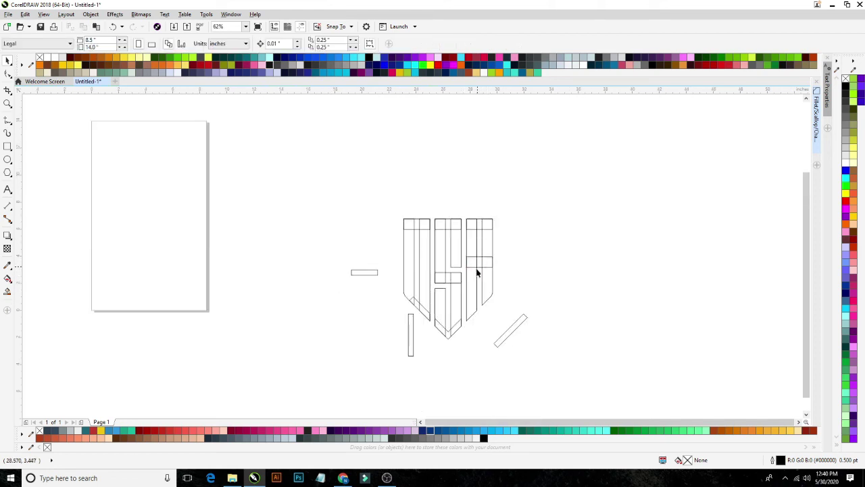
pyautogui.scroll(2, 477, 321)
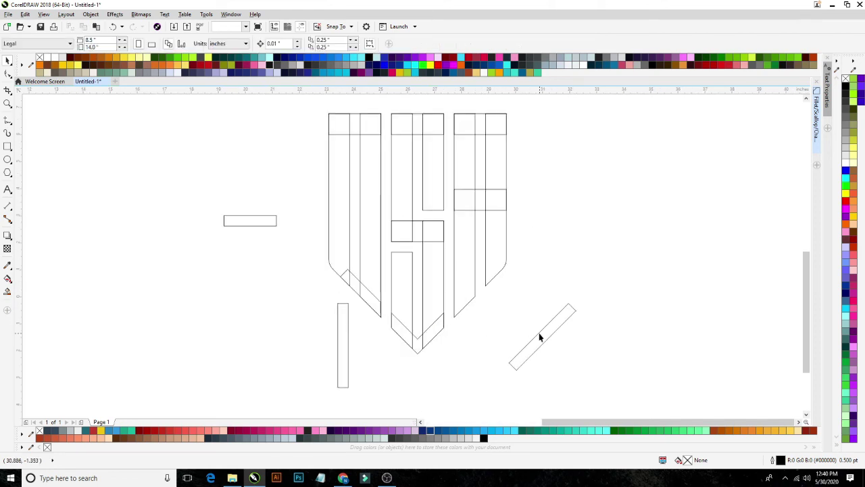
pyautogui.click(540, 335)
pyautogui.press('Delete')
pyautogui.click(346, 354)
pyautogui.press('Delete')
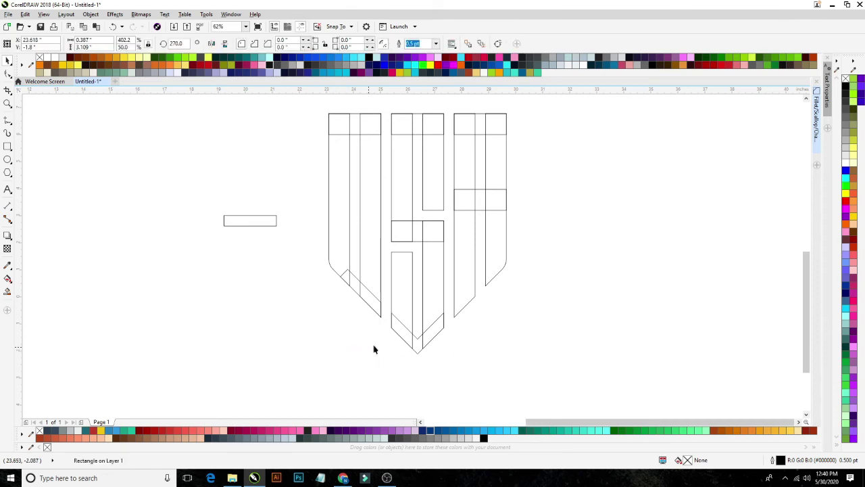
# - Delete the leftover thin horizontal bar lying beside the shield
pyautogui.click(264, 221)
pyautogui.press('Delete')
pyautogui.scroll(-2, 442, 321)
pyautogui.scroll(2, 408, 218)
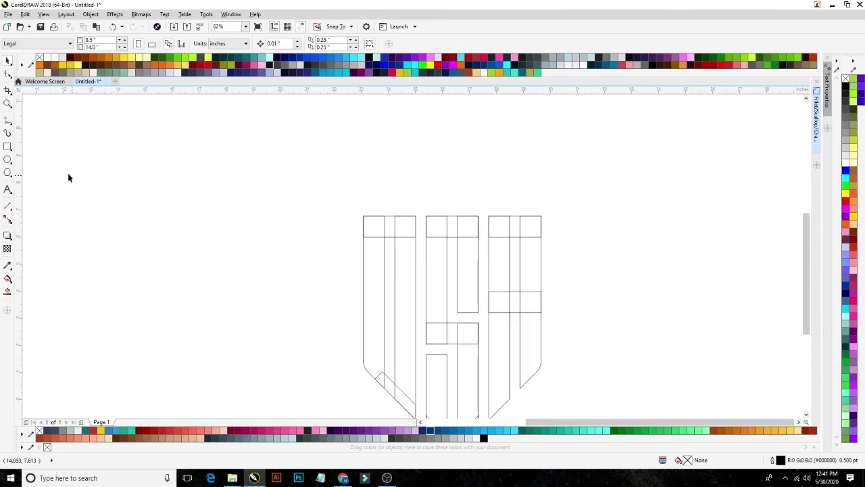
# - Draw a 0.387-inch square in the upper-right corner of the top bar over the two leftmost strips
pyautogui.click(8, 147)
pyautogui.scroll(3, 414, 221)
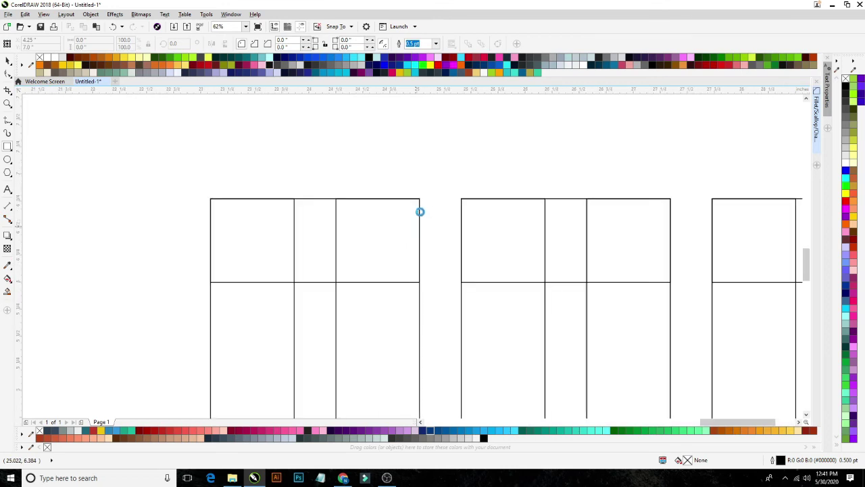
pyautogui.moveTo(420, 200); pyautogui.dragTo(379, 242)
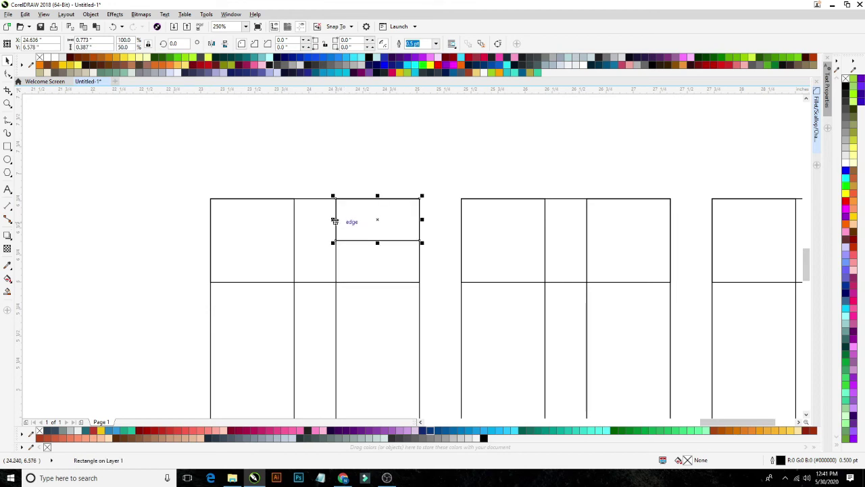
pyautogui.moveTo(335, 221); pyautogui.dragTo(375, 220)
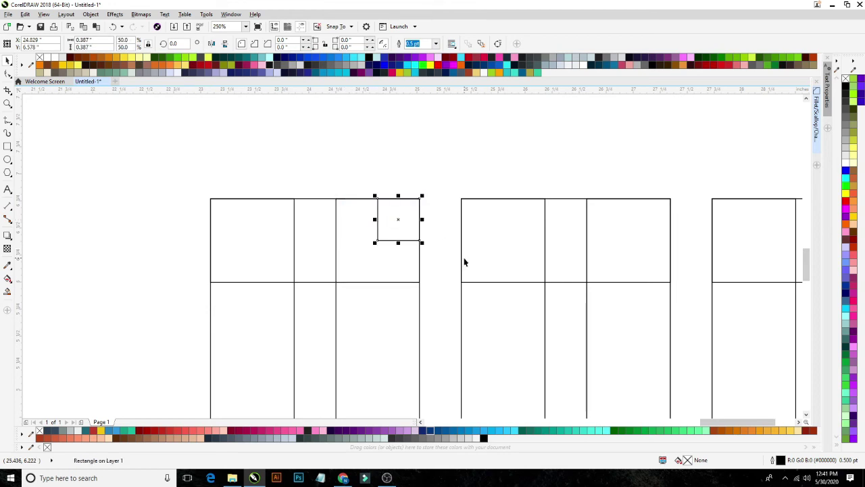
# - Convert the small square to curves and remove its lower-left node, making it a corner triangle
pyautogui.press('F5')
pyautogui.press('F10')
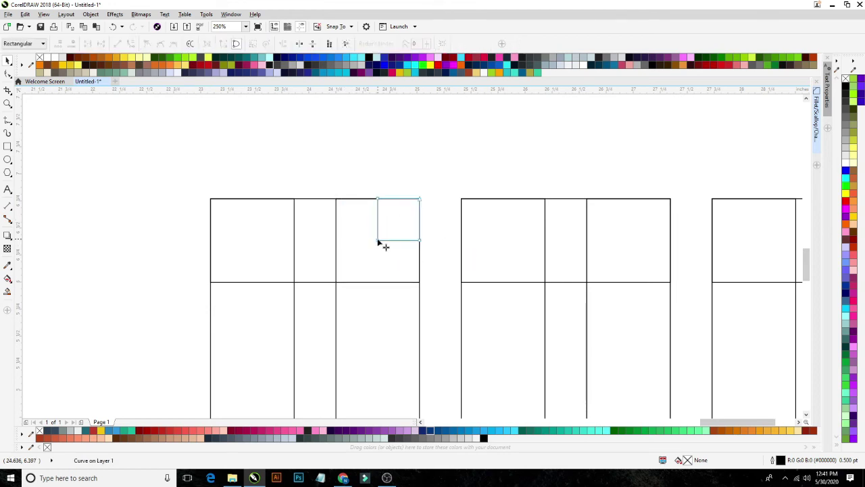
pyautogui.doubleClick(377, 241)
pyautogui.press('space')
pyautogui.press('F5')
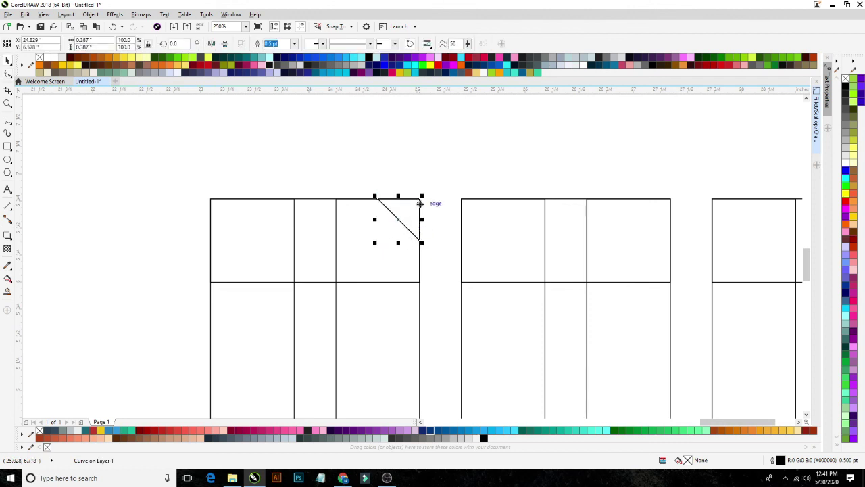
# - Place copies of the triangle outside the shield's upper-left corner and, mirrored, outside its upper-right corner, keeping a spare above
pyautogui.rightClick(210, 199)
pyautogui.scroll(-1, 257, 247)
pyautogui.scroll(-1, 255, 276)
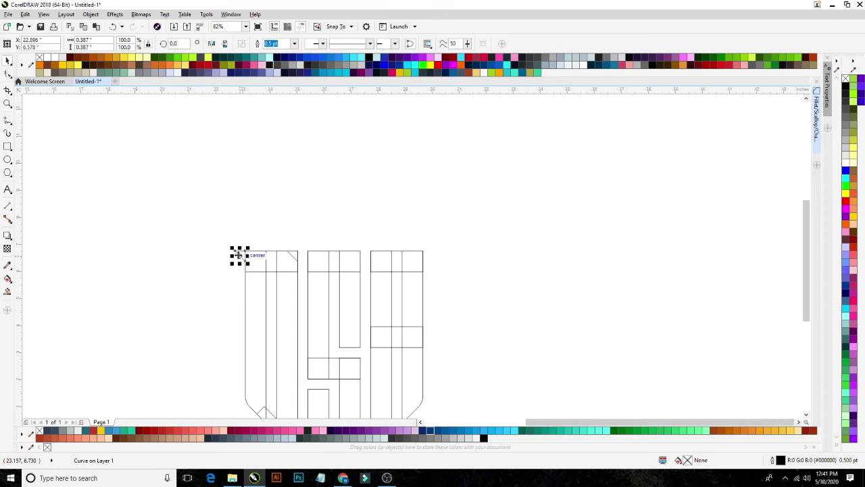
pyautogui.scroll(1, 239, 252)
# - Weld the strips, crossbars, base pieces and two outer triangles into a single shape
pyautogui.moveTo(242, 257); pyautogui.dragTo(429, 396)
pyautogui.scroll(-3, 608, 248)
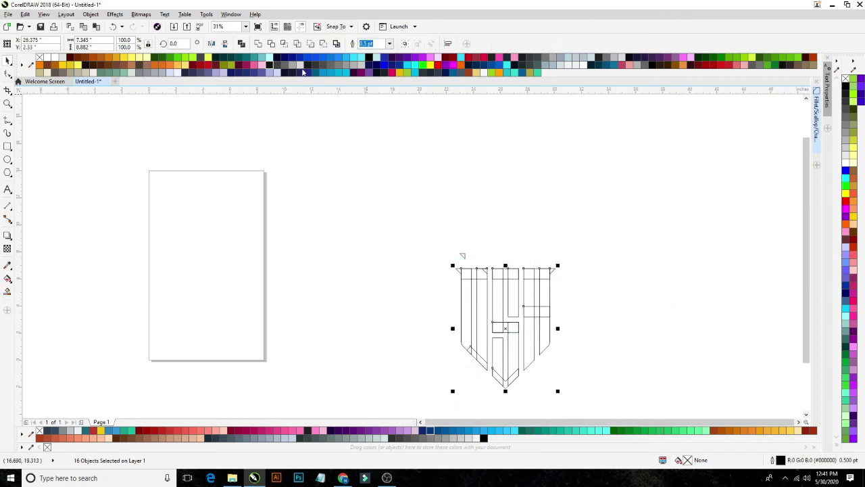
pyautogui.click(259, 44)
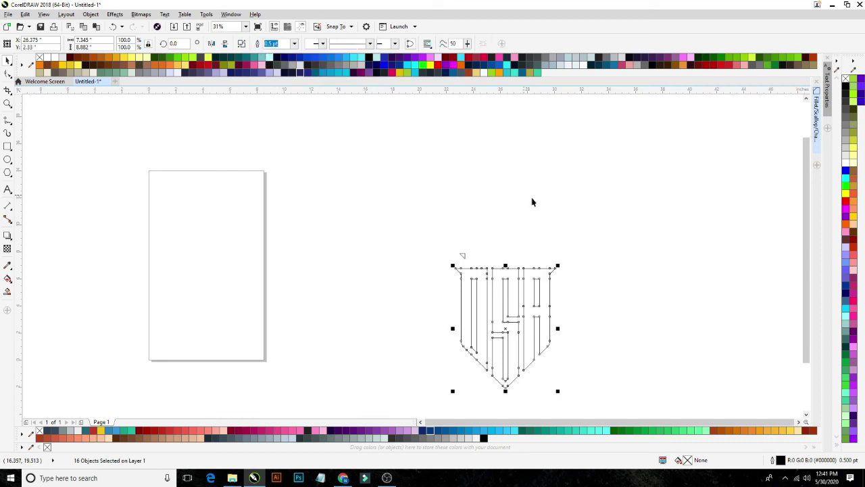
pyautogui.click(610, 260)
# - Trim the upper-right corner of the letter D with the small triangle on it
pyautogui.scroll(2, 531, 283)
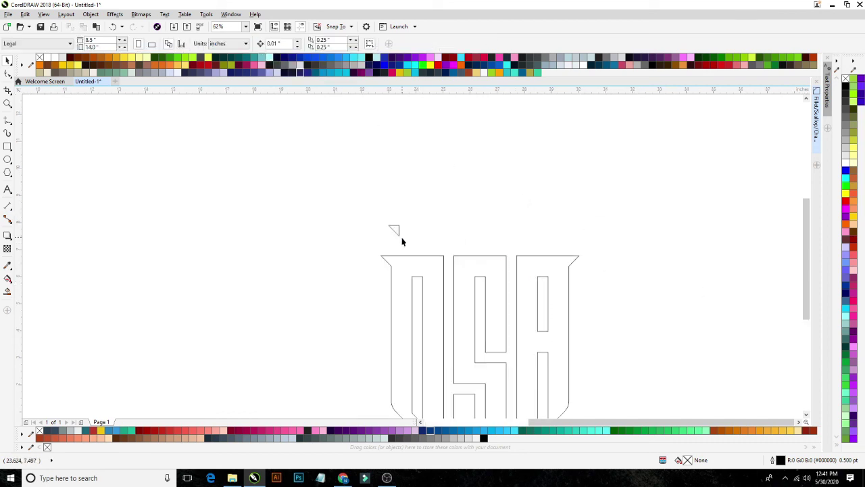
pyautogui.scroll(2, 401, 242)
pyautogui.moveTo(392, 218); pyautogui.dragTo(481, 281)
pyautogui.keyDown('shift'); pyautogui.click(445, 307); pyautogui.keyUp('shift')
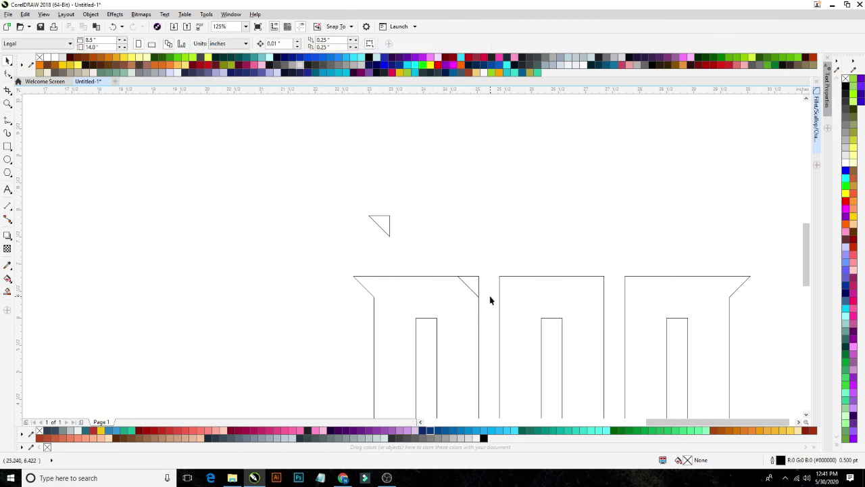
pyautogui.scroll(2, 466, 281)
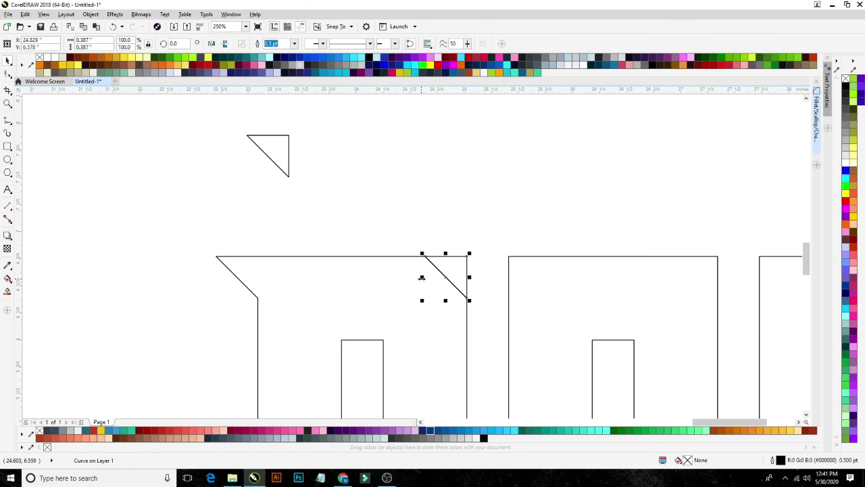
# - Mirror the triangle into the upper-left corner of the letter S and trim that corner with it
pyautogui.moveTo(422, 278); pyautogui.dragTo(508, 255)
pyautogui.click(579, 267)
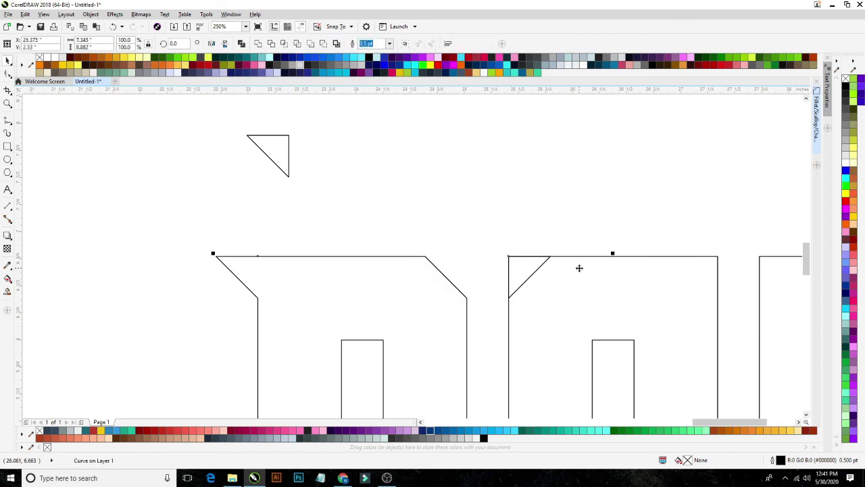
pyautogui.click(274, 46)
pyautogui.click(466, 269)
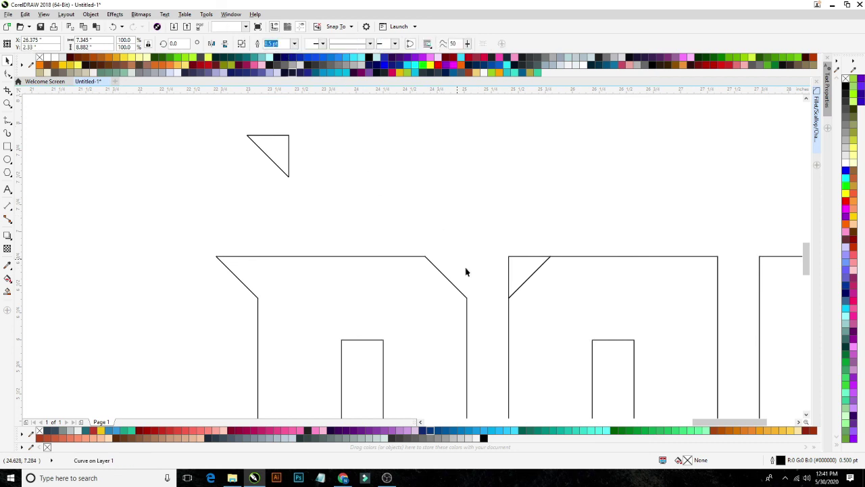
pyautogui.scroll(-2, 474, 282)
pyautogui.scroll(1, 585, 304)
# - Move the triangle to the upper-left corner of the letter A and trim that corner
pyautogui.click(394, 252)
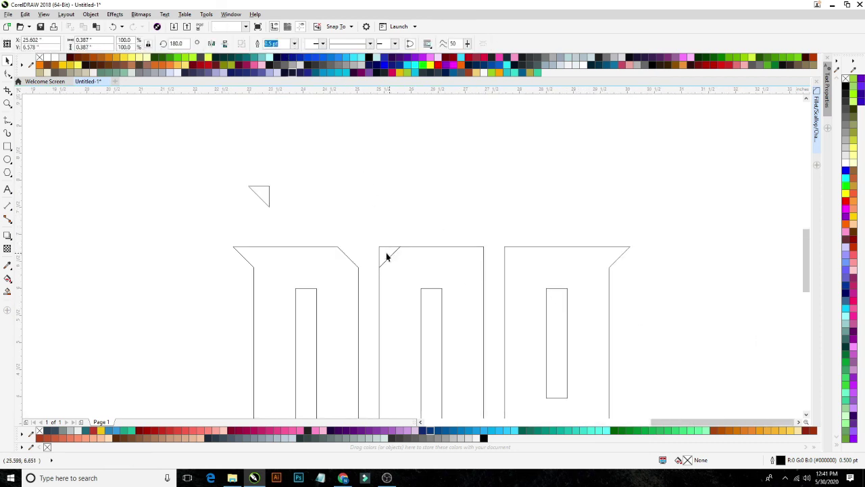
pyautogui.moveTo(378, 246); pyautogui.dragTo(505, 249)
pyautogui.keyDown('shift'); pyautogui.click(530, 247); pyautogui.keyUp('shift')
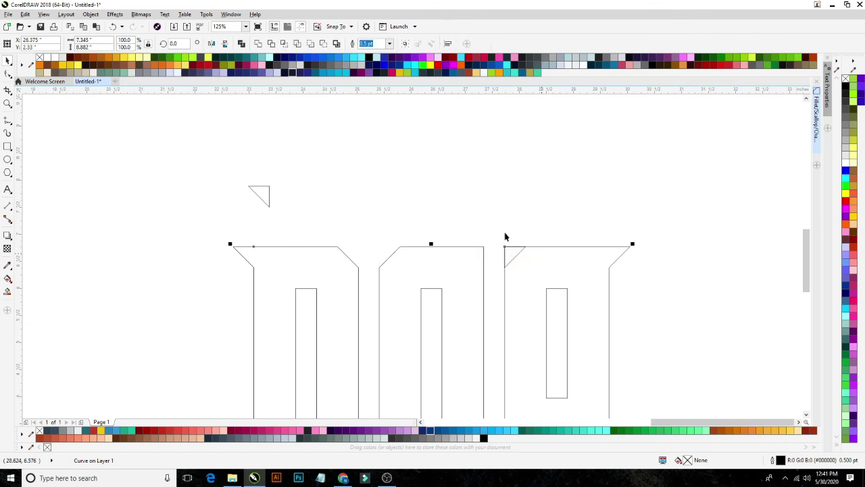
pyautogui.click(444, 183)
# - Mirror the triangle into the upper-right corner of the letter S and trim that corner
pyautogui.click(508, 256)
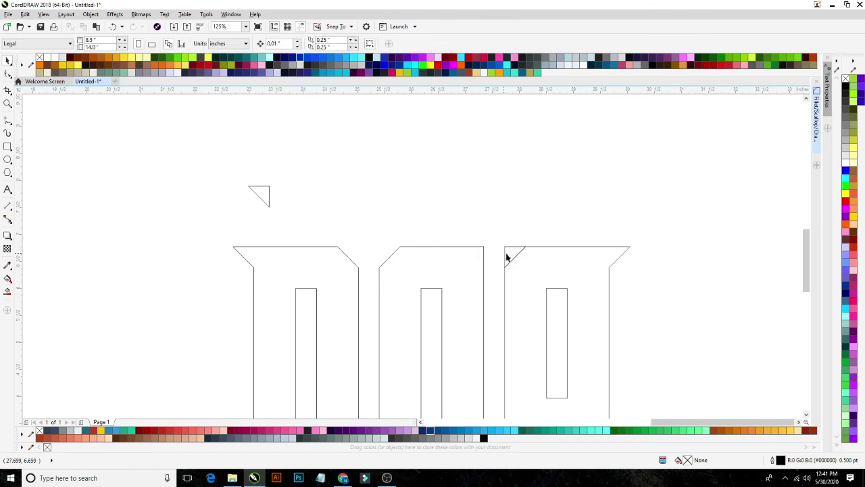
pyautogui.moveTo(524, 259); pyautogui.dragTo(482, 247)
pyautogui.keyDown('shift'); pyautogui.click(451, 257); pyautogui.keyUp('shift')
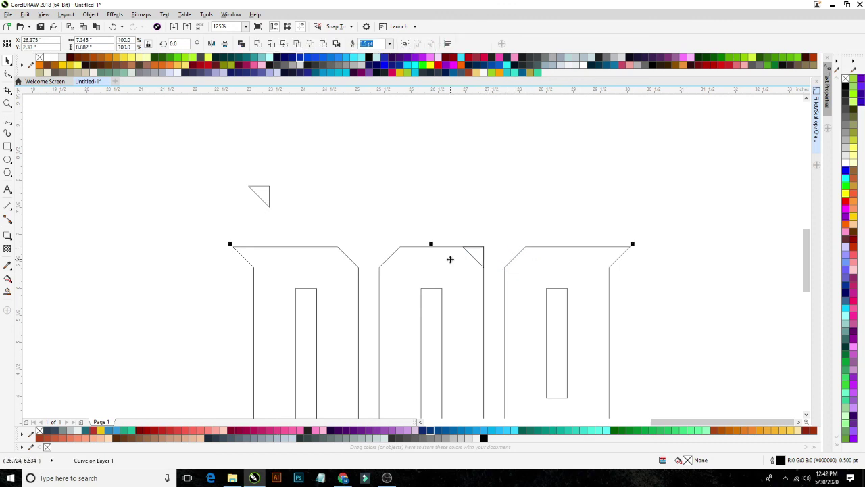
pyautogui.click(272, 44)
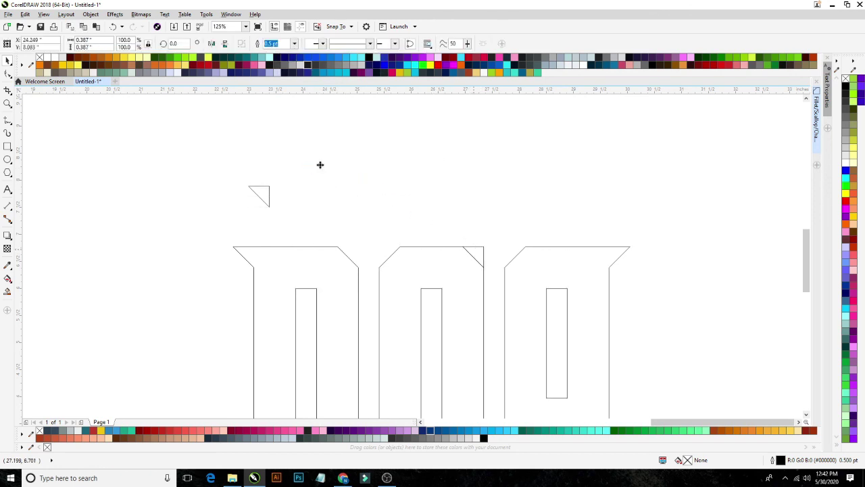
# - Delete the two spare triangles above the monogram
pyautogui.scroll(-4, 320, 164)
pyautogui.scroll(2, 377, 222)
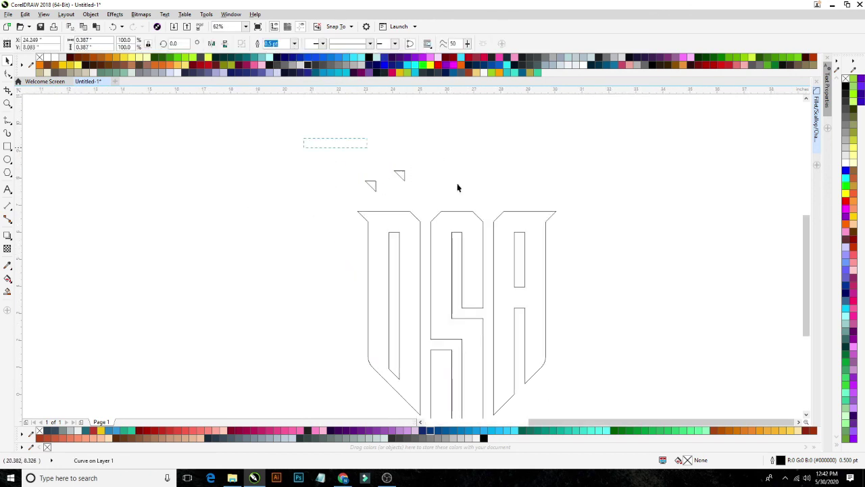
pyautogui.moveTo(303, 138); pyautogui.dragTo(476, 218)
pyautogui.scroll(-2, 491, 223)
pyautogui.scroll(1, 479, 248)
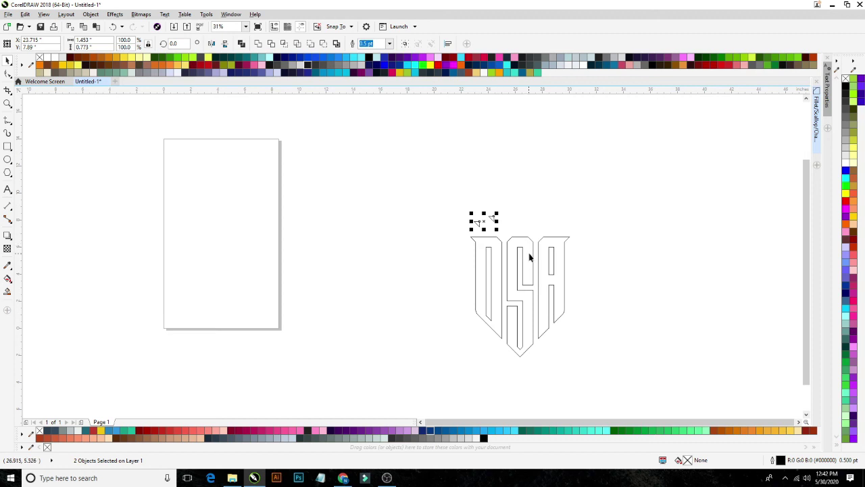
pyautogui.press('Delete')
# - Fill the whole DSA monogram with salmon (#FFA27B) and remove its outline
pyautogui.moveTo(617, 226); pyautogui.dragTo(406, 396)
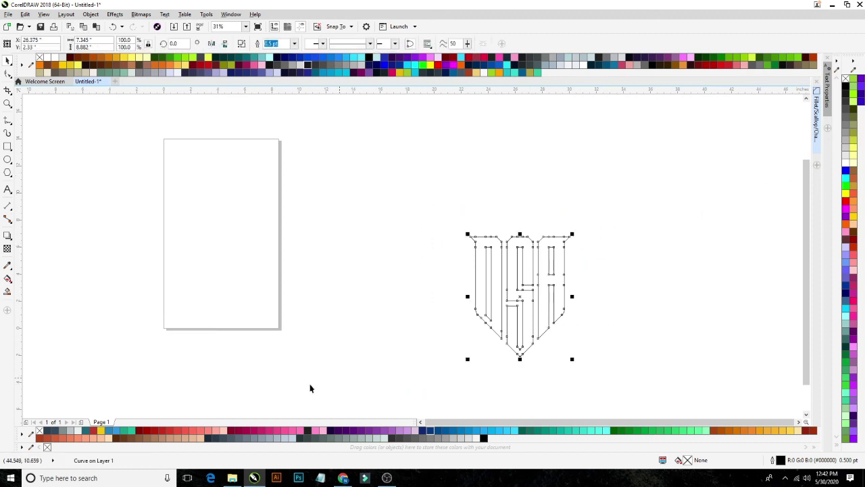
pyautogui.click(84, 440)
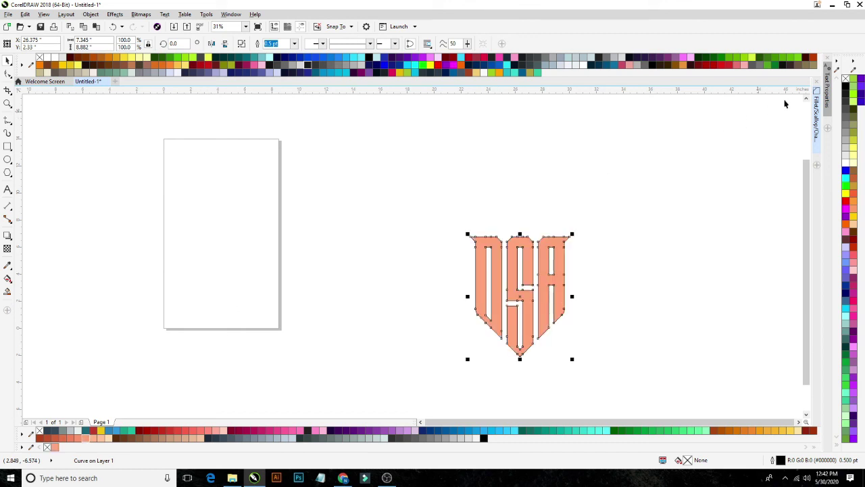
pyautogui.click(471, 293)
pyautogui.scroll(-1, 477, 294)
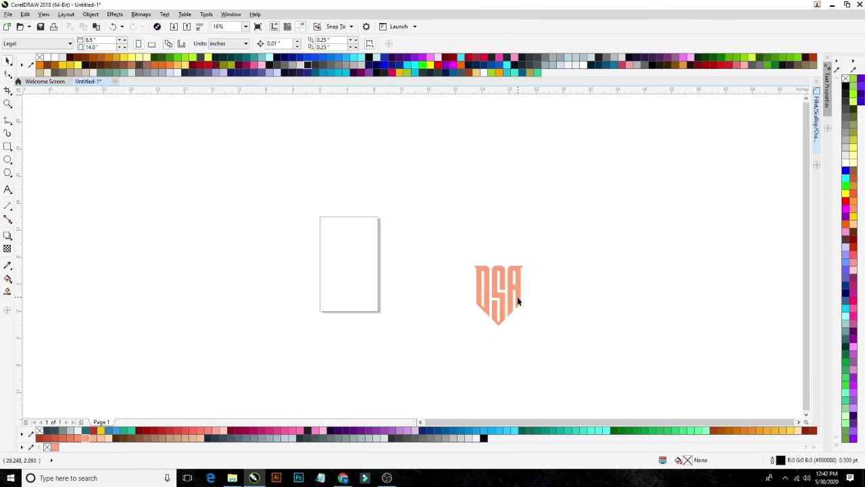
pyautogui.scroll(1, 518, 296)
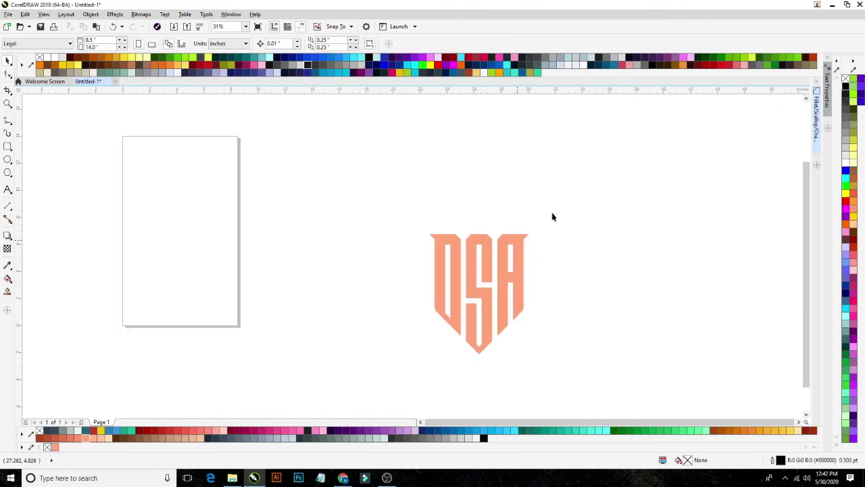
# - Change the monogram's fill to near-black
pyautogui.click(484, 297)
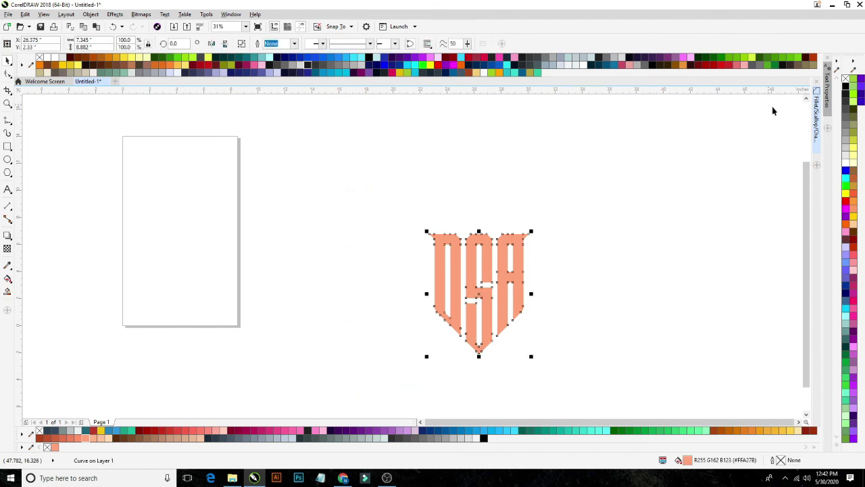
pyautogui.click(848, 96)
pyautogui.click(655, 223)
pyautogui.scroll(-2, 433, 309)
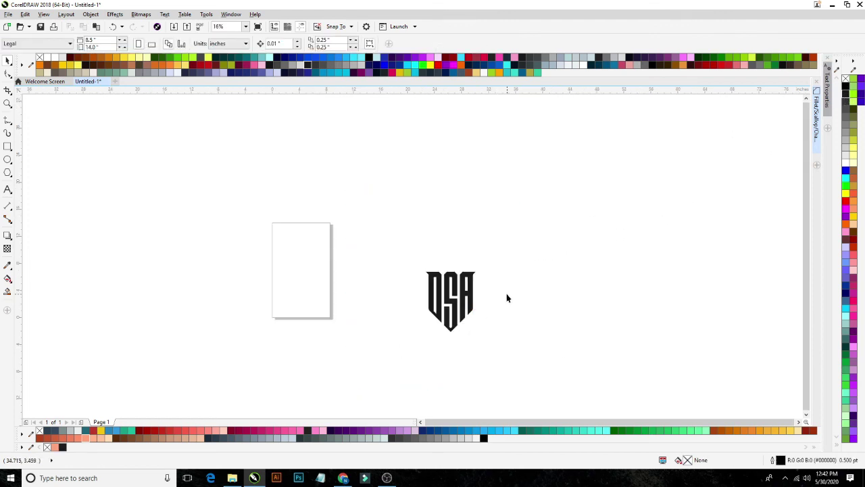
pyautogui.scroll(1, 417, 345)
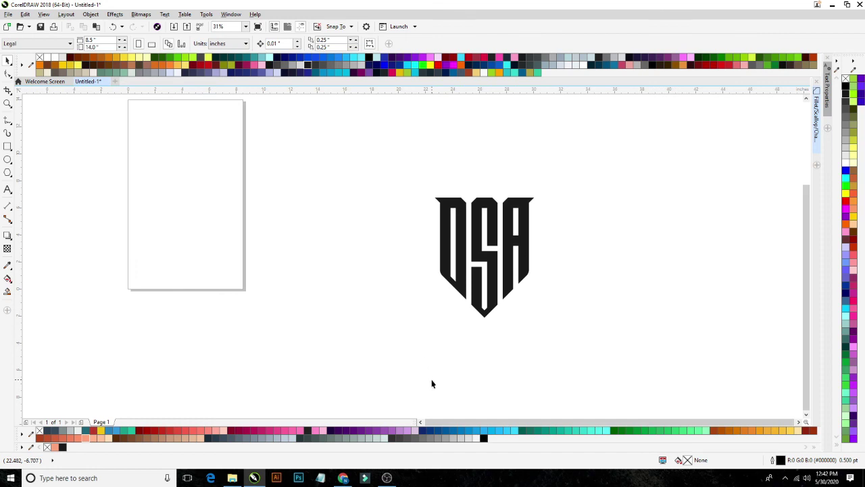